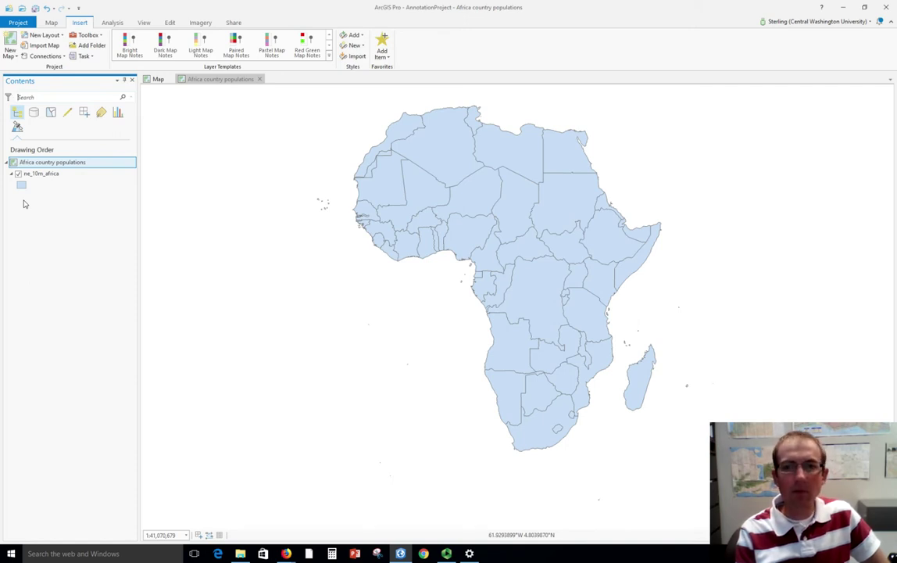
Step: Open the polygon symbol properties of the ne_10m_africa layer from its Contents patch
left_click(21, 184)
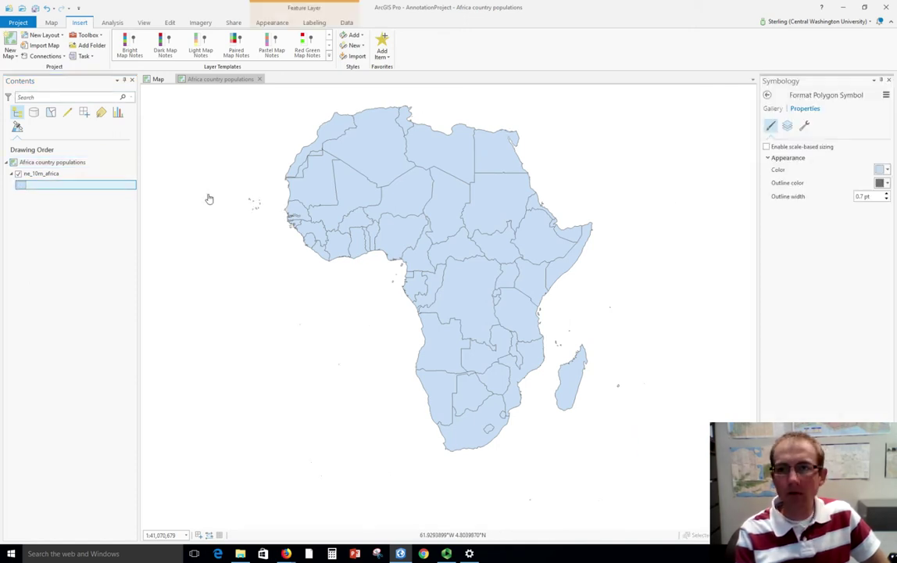
Step: Symbolize ne_10m_africa with Graduated Colors on the POP_EST field in 4 classes
left_click(767, 95)
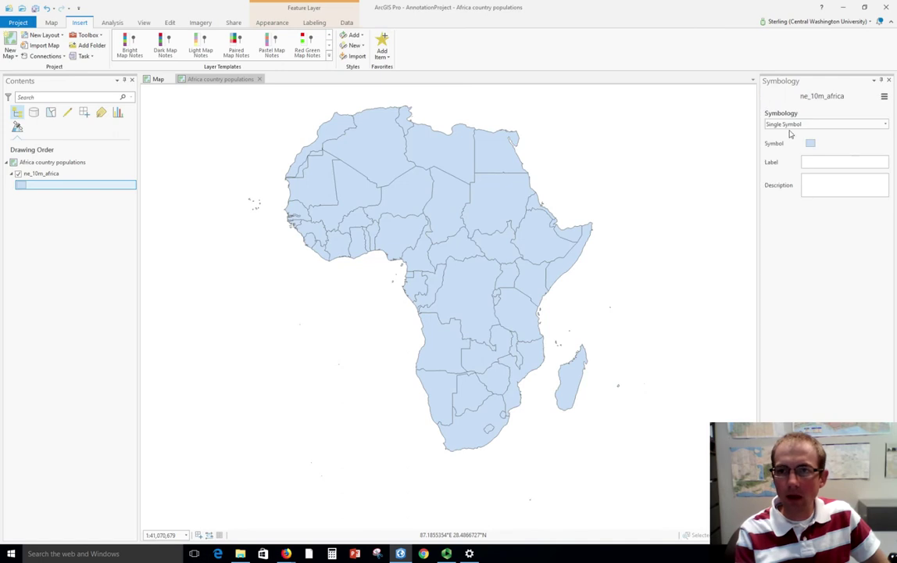
left_click(789, 124)
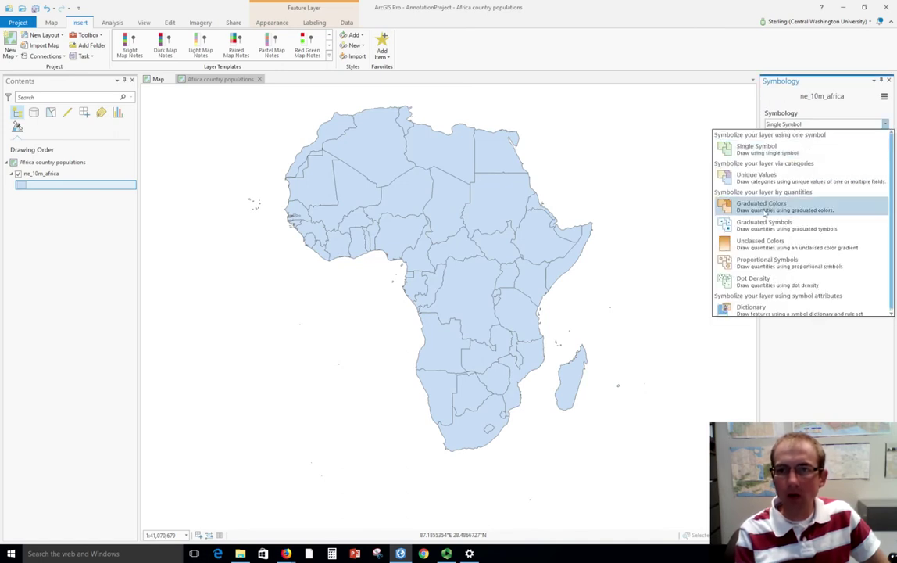
left_click(764, 208)
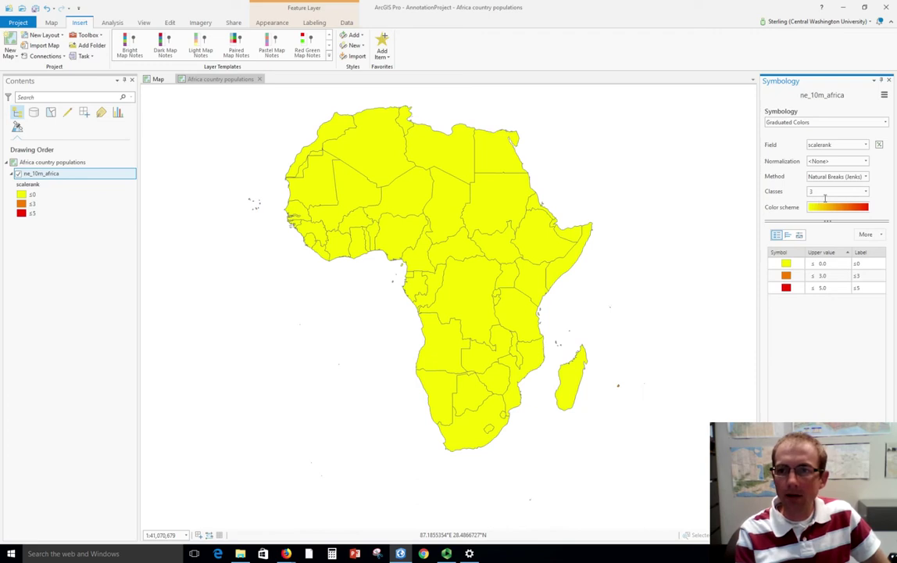
left_click(827, 178)
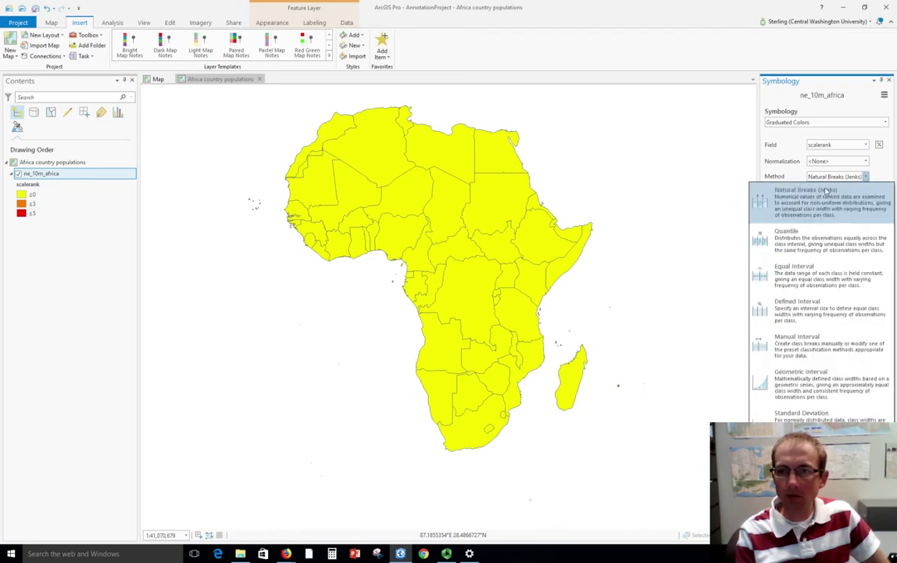
left_click(798, 276)
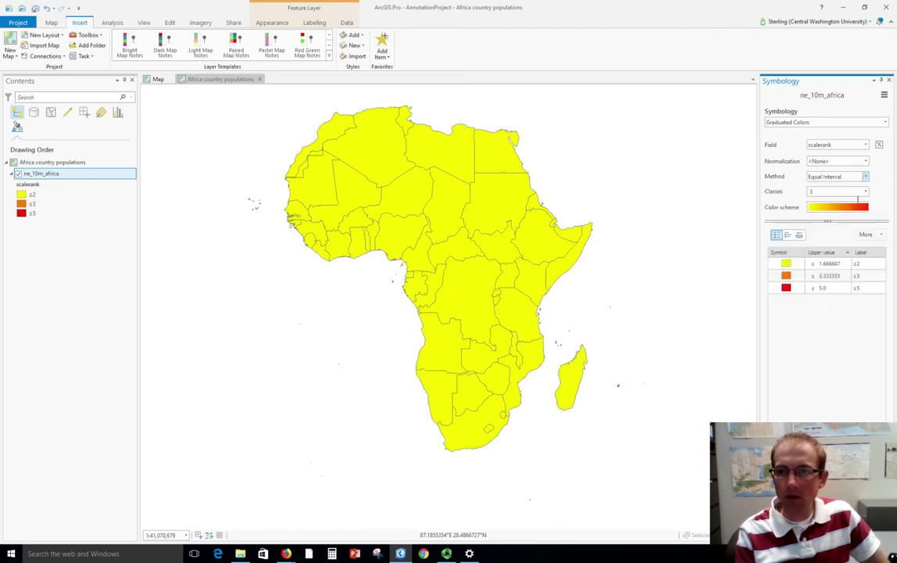
left_click(866, 192)
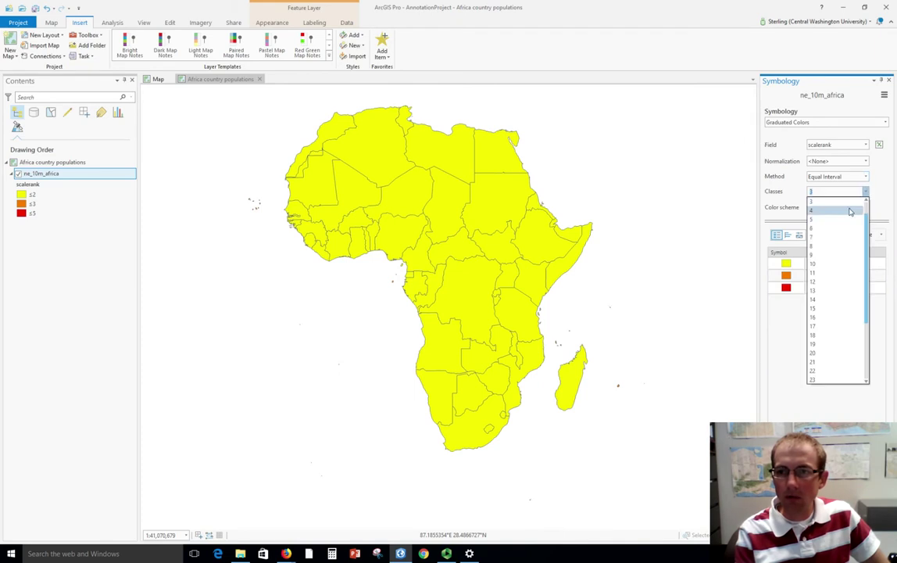
left_click(834, 208)
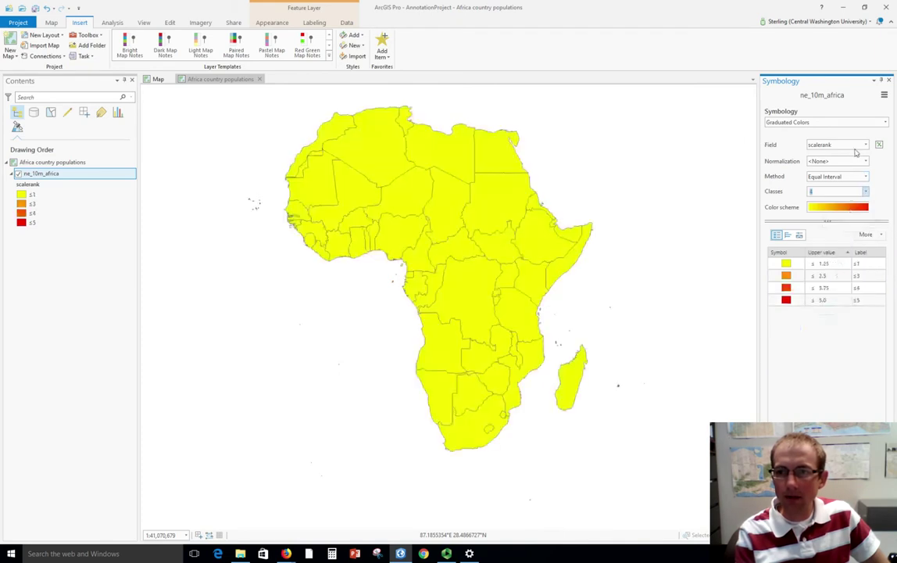
left_click(865, 147)
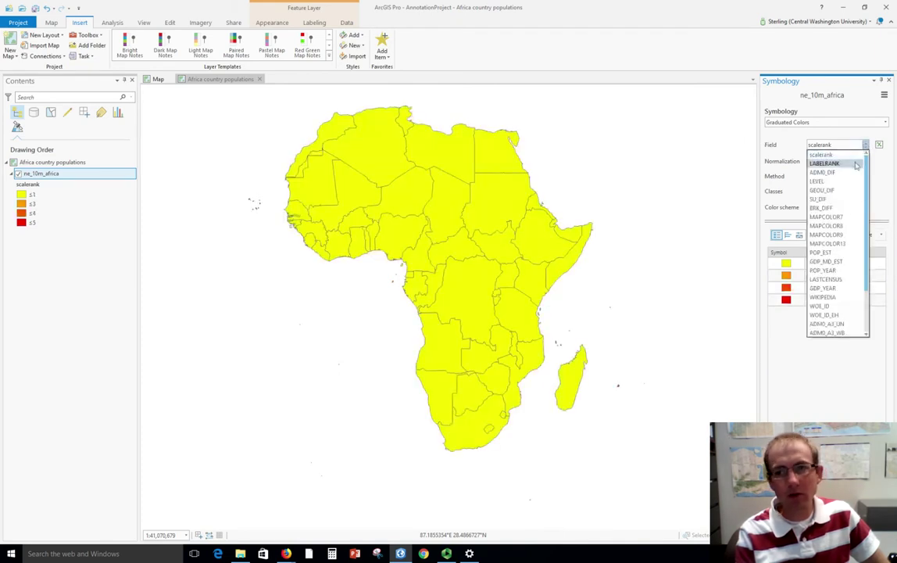
left_click(830, 253)
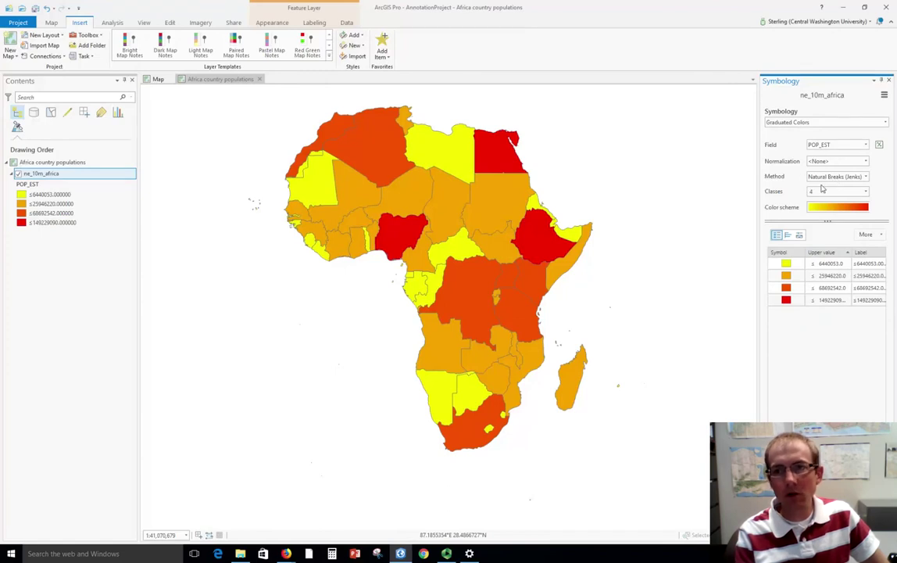
left_click(824, 178)
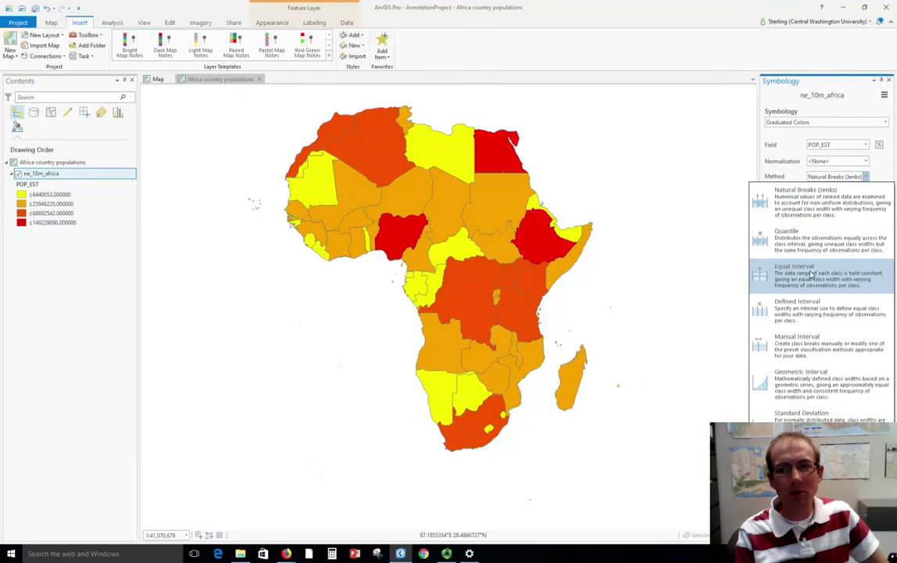
Step: Switch to Equal Interval classification and apply the Red-Purple (4 Classes) colour ramp
left_click(812, 275)
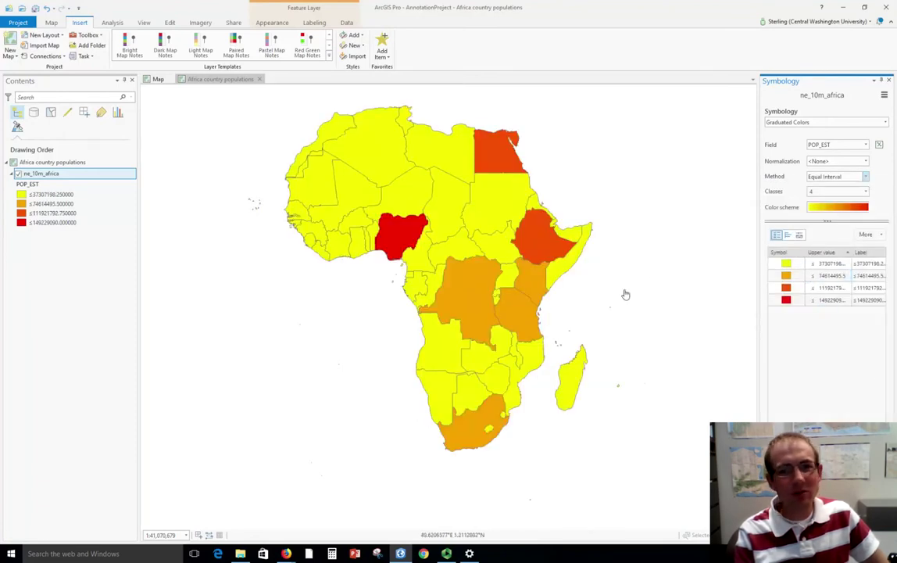
left_click(848, 207)
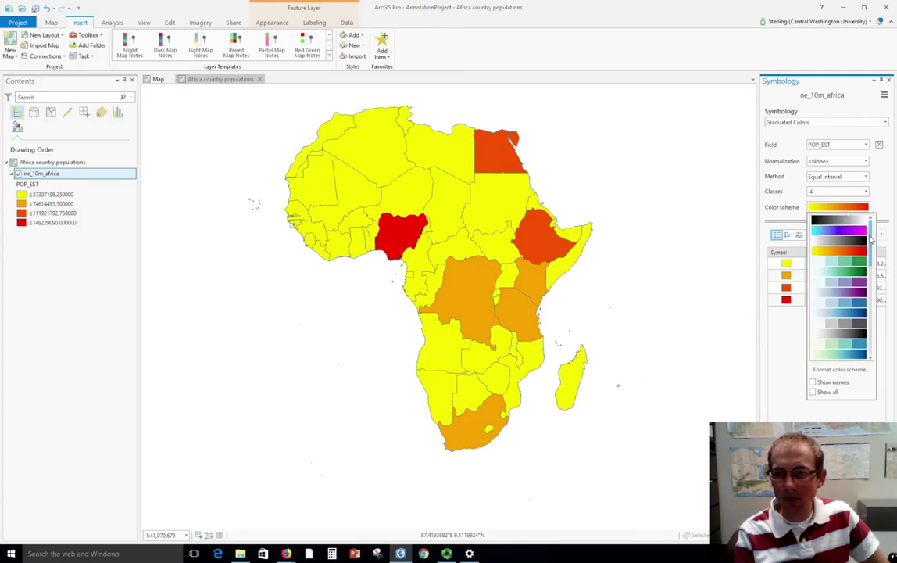
left_click_drag(870, 239, 863, 308)
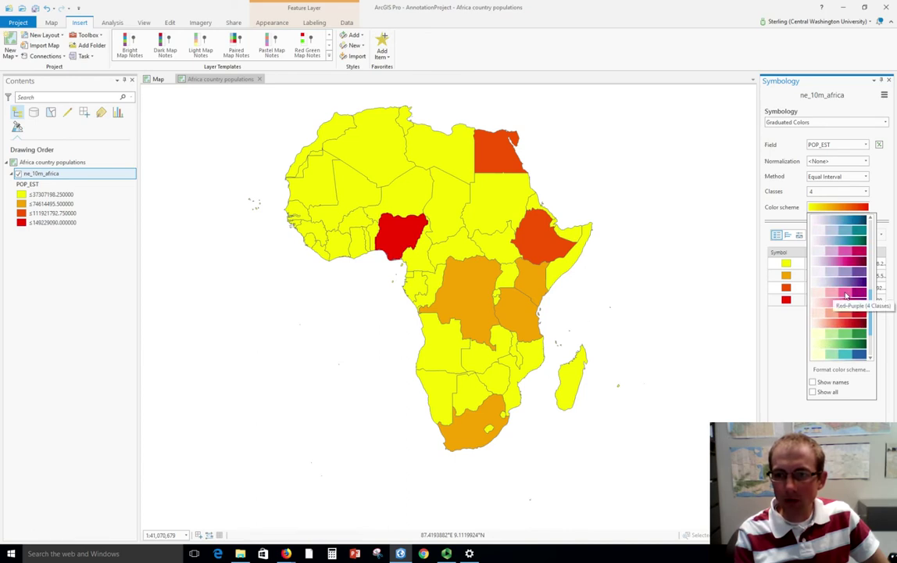
left_click(845, 296)
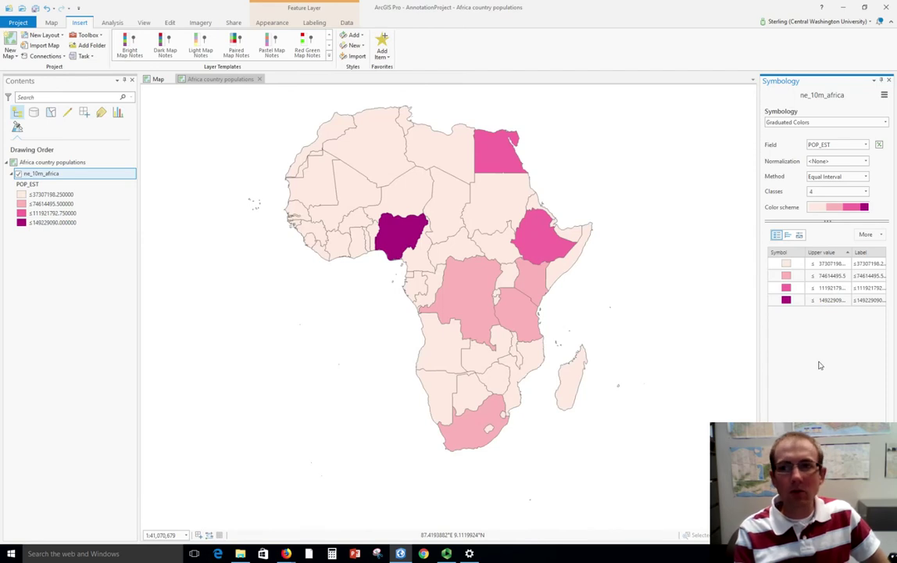
left_click(828, 264)
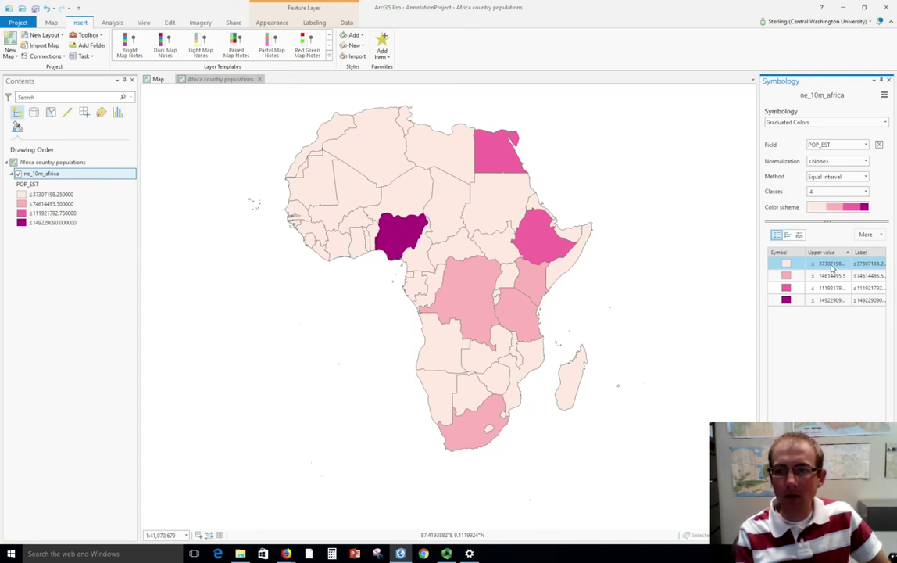
Step: Set the first two class upper values to 37000000 and 75000000
left_click(831, 264)
left_click(831, 265)
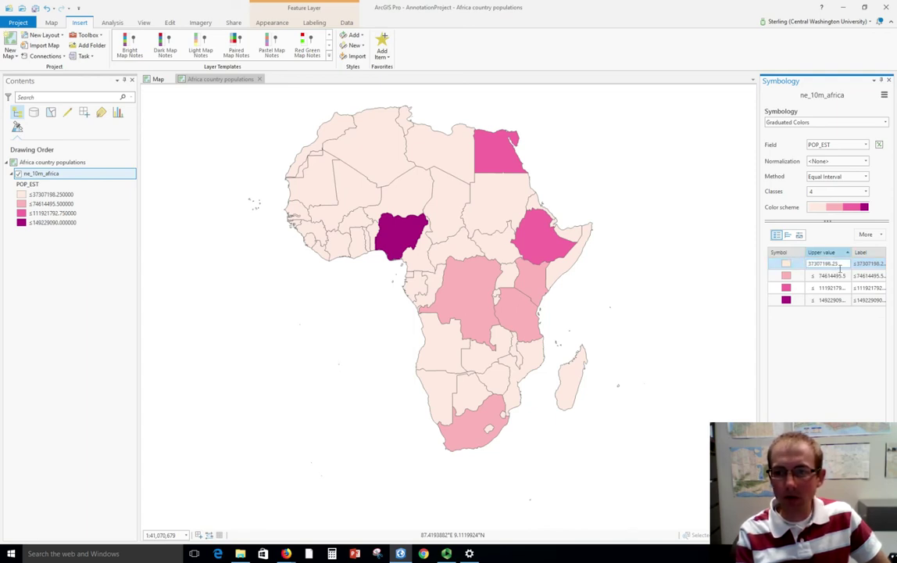
type("37")
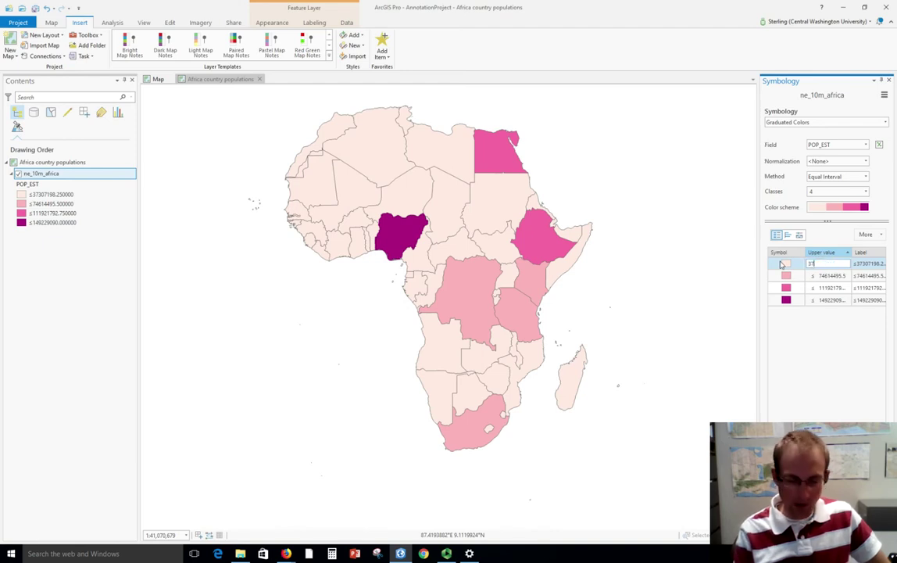
type("000000")
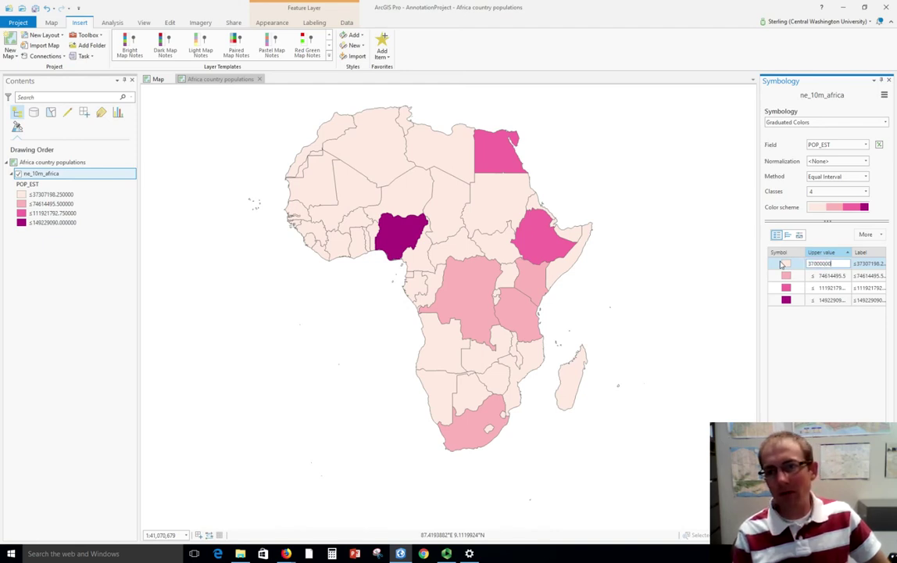
key("Return")
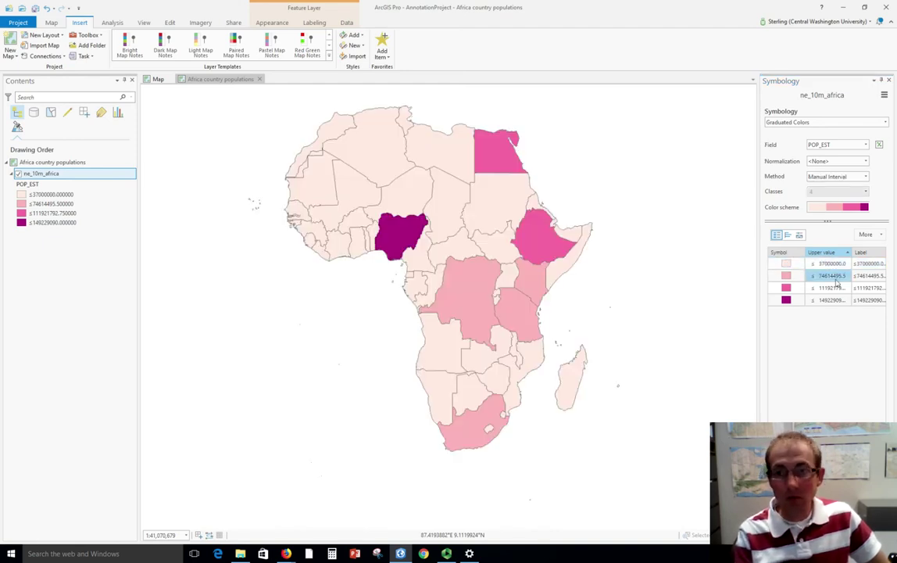
double_click(844, 279)
left_click_drag(846, 280, 787, 276)
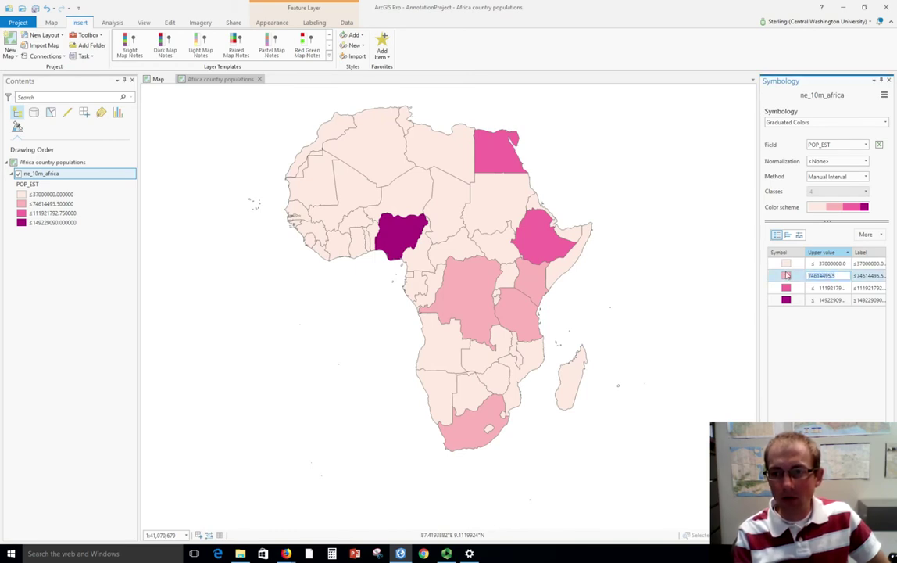
type("75000")
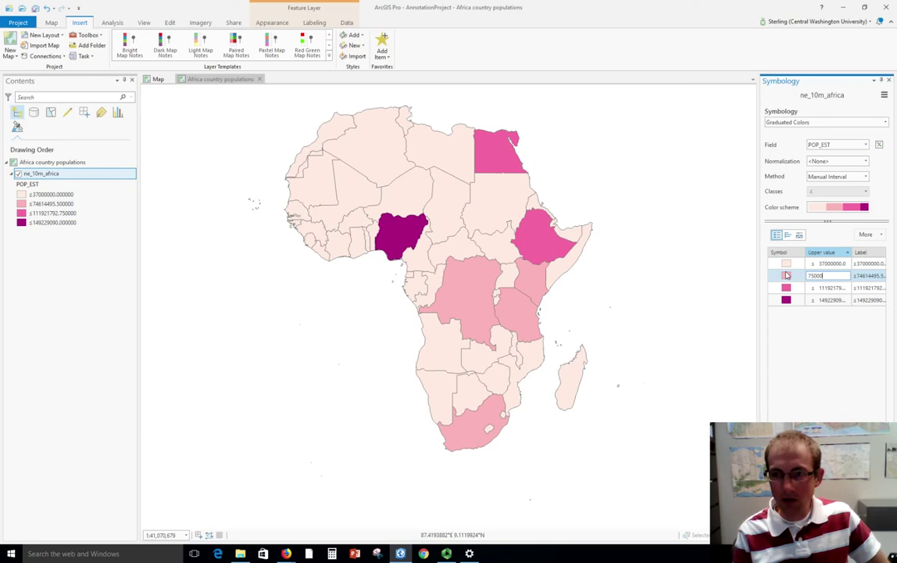
type("000")
key("Return")
Step: Set the third and fourth class upper values to 112000000 and 150000000
left_click(821, 289)
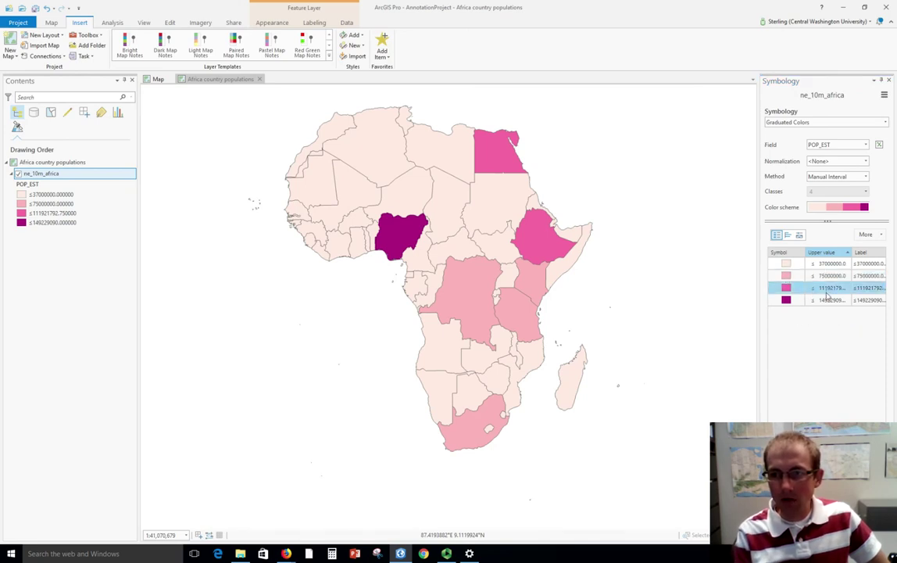
left_click(831, 291)
double_click(831, 290)
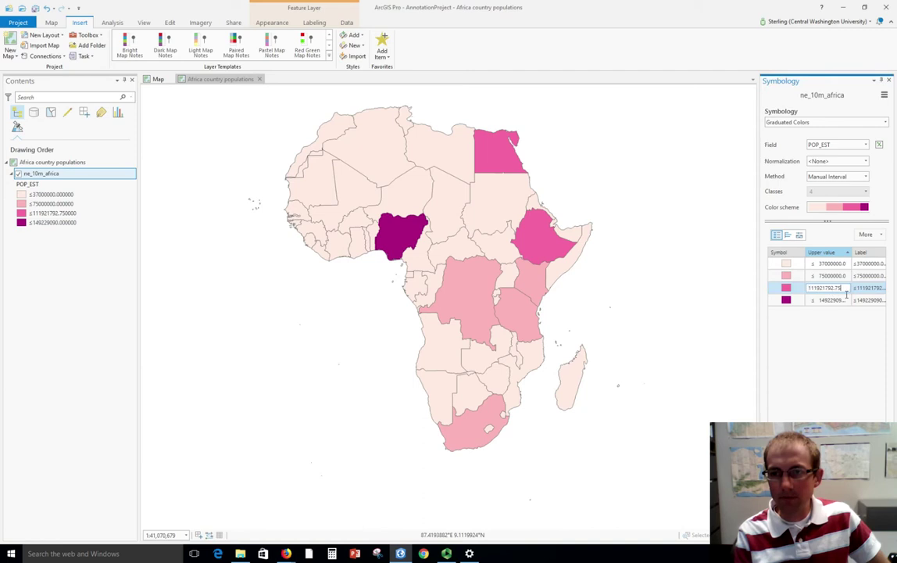
type("112000000")
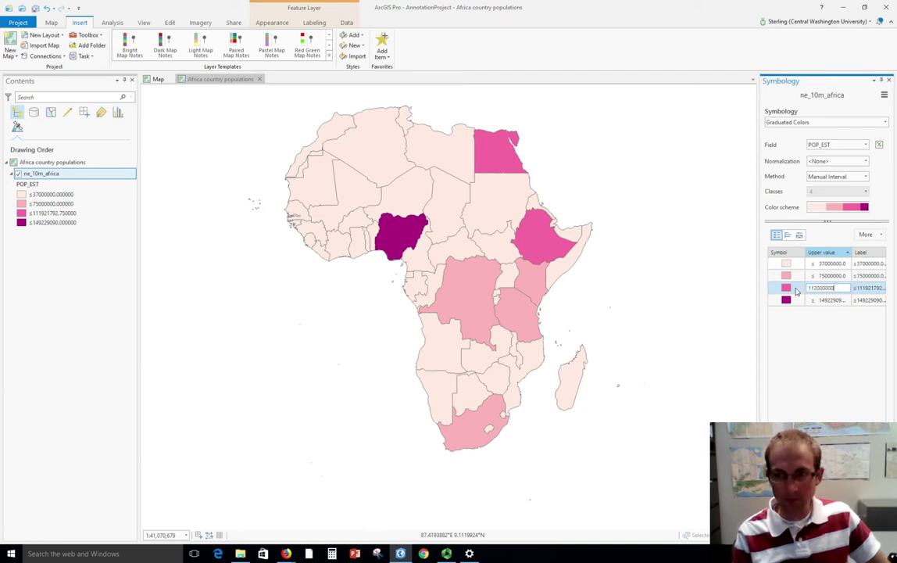
key("Return")
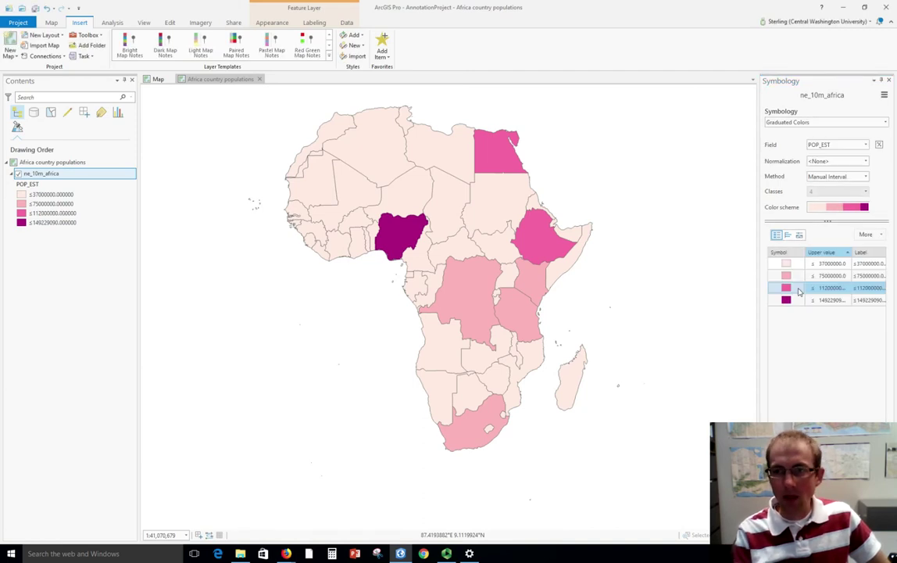
left_click(833, 304)
double_click(831, 302)
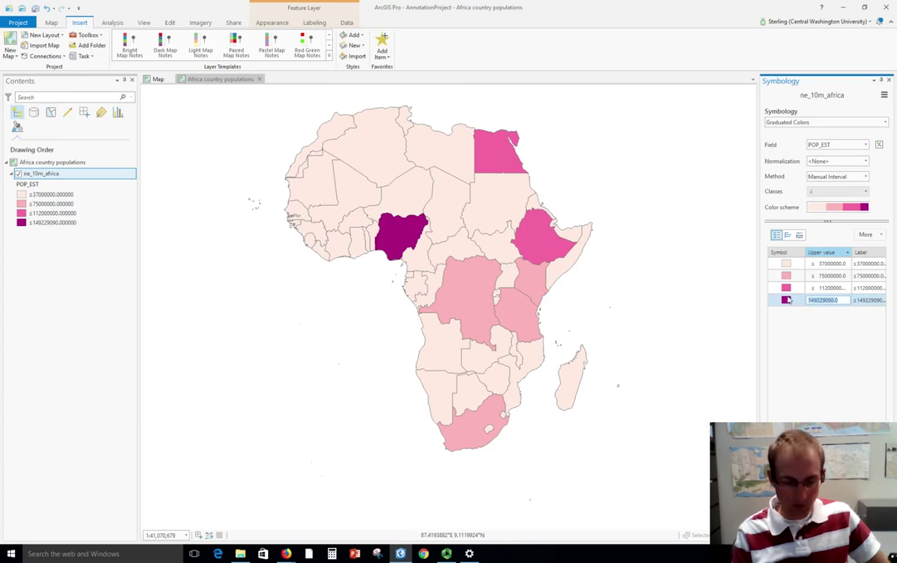
type("150000000")
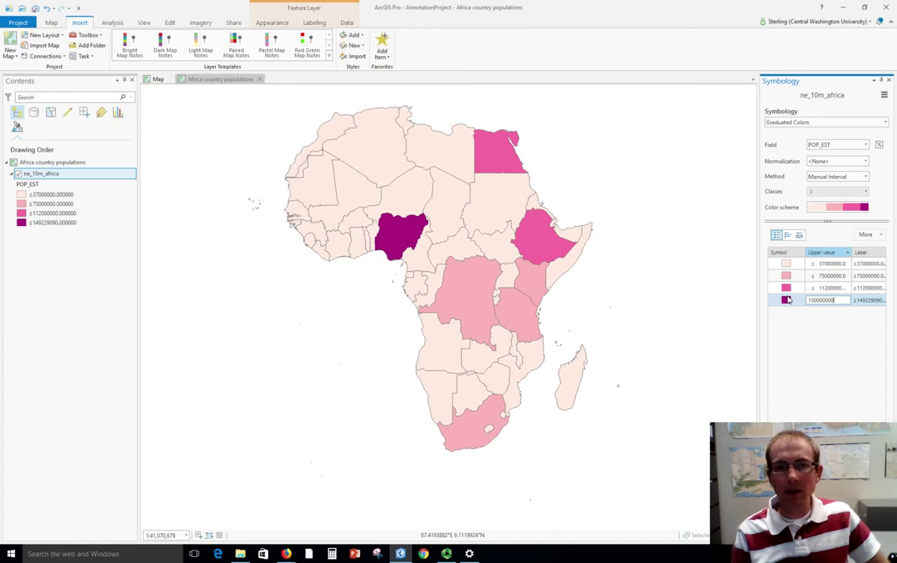
key("Return")
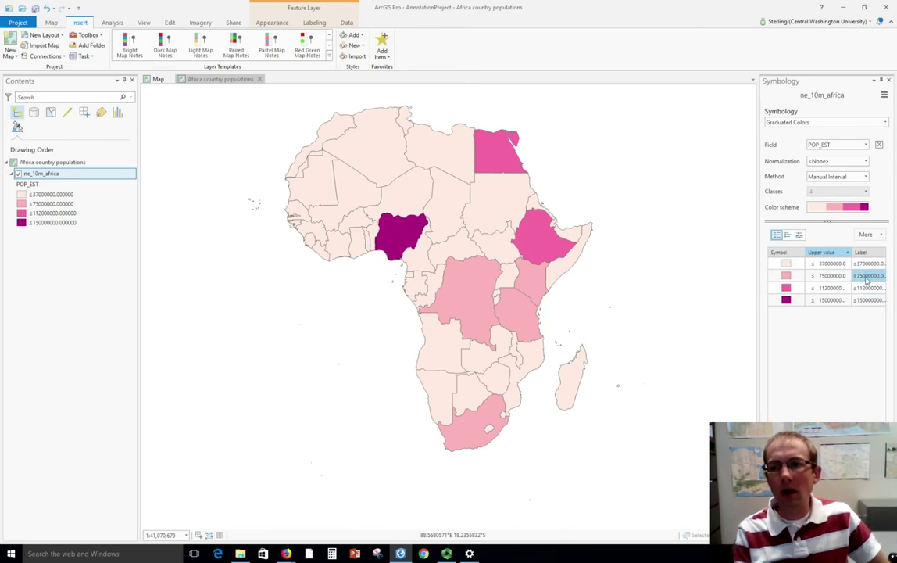
left_click(869, 264)
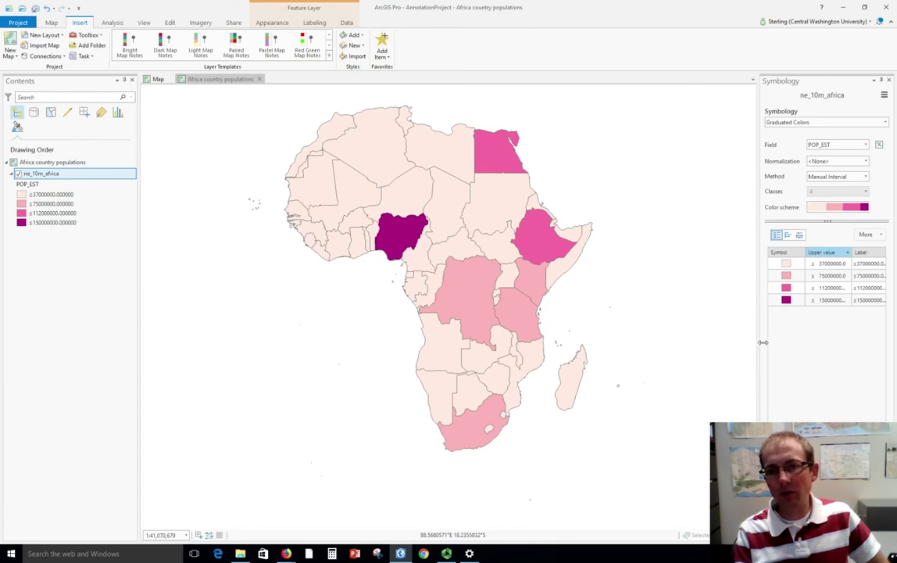
left_click_drag(760, 343, 724, 344)
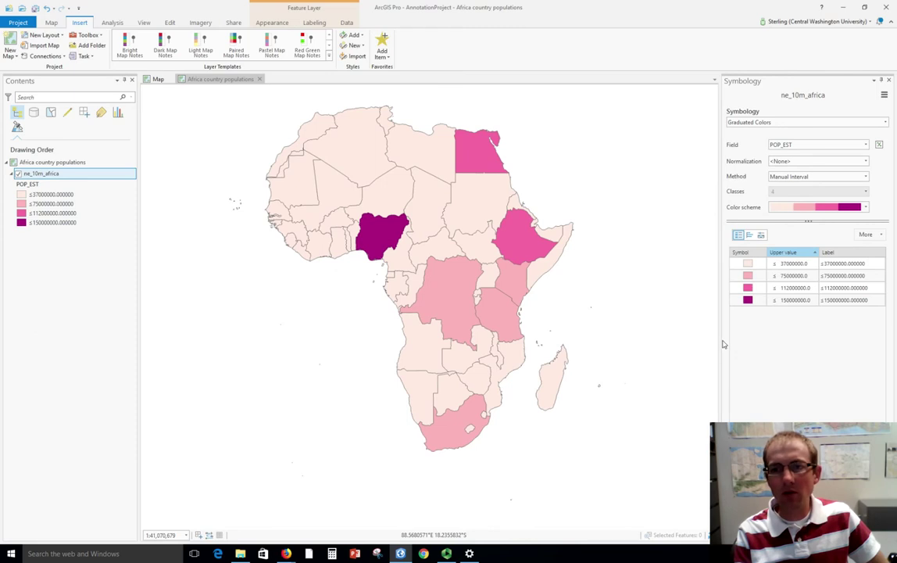
Step: Label the first two classes '0 - 37 million' and '37 - 75 million'
left_click(872, 263)
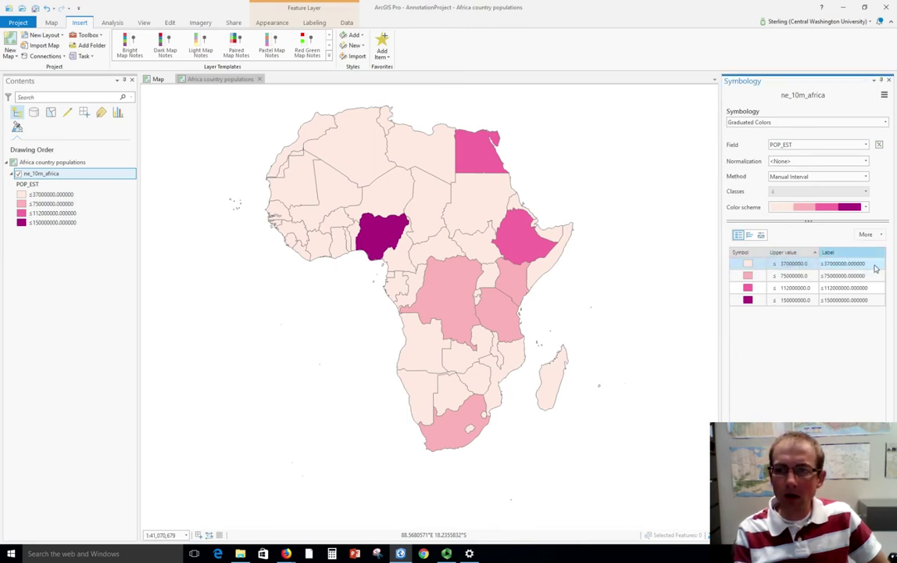
left_click(877, 268)
left_click_drag(879, 268, 785, 266)
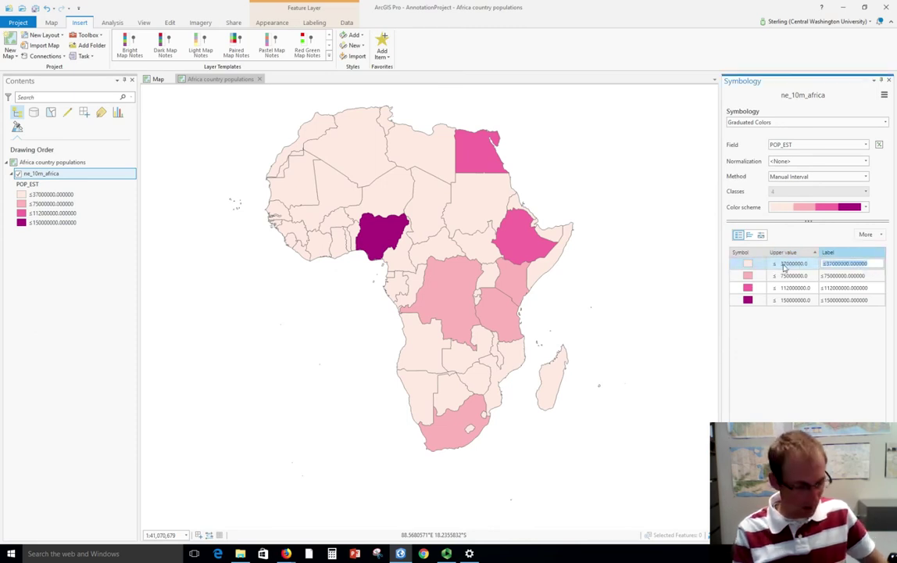
type("0 - 37 million")
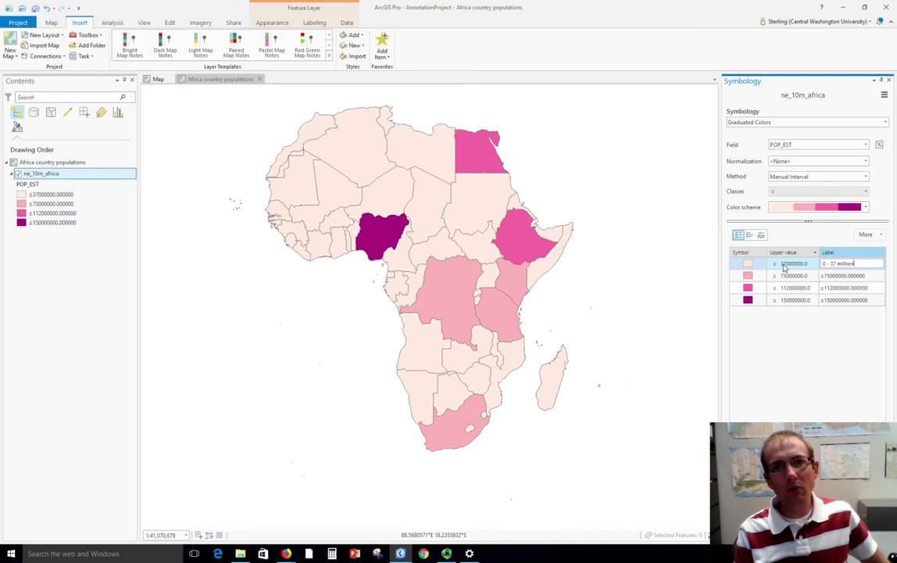
key("Return")
left_click(789, 276)
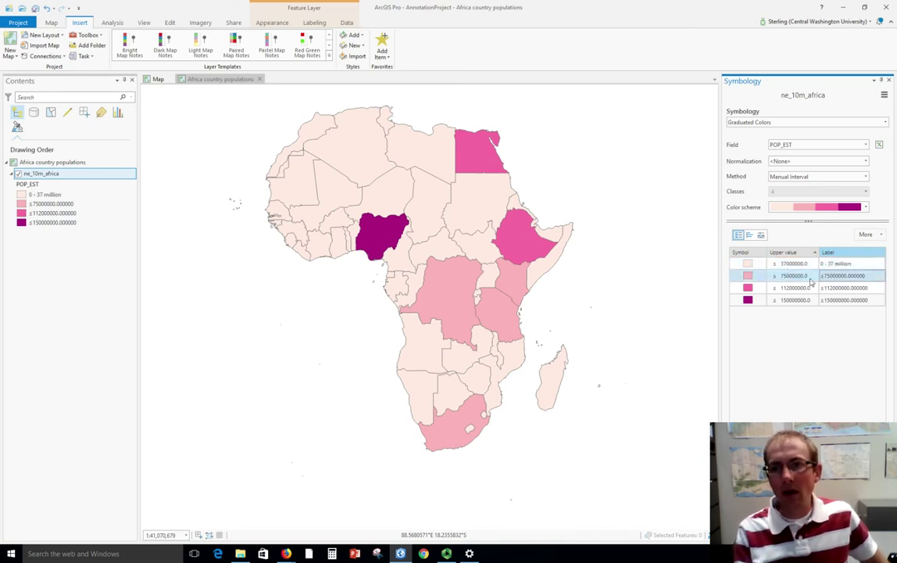
left_click(860, 276)
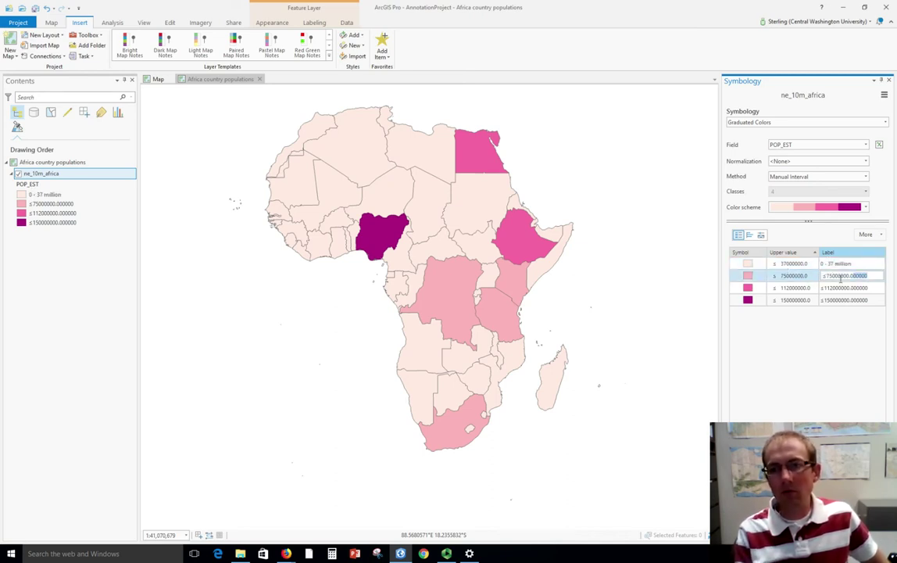
left_click_drag(867, 277, 808, 278)
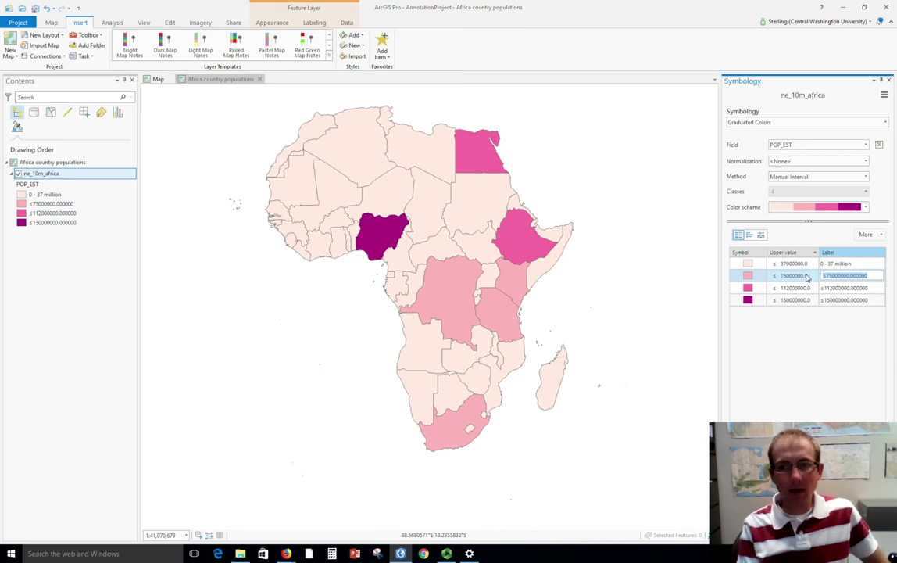
type("37 - 75 mill")
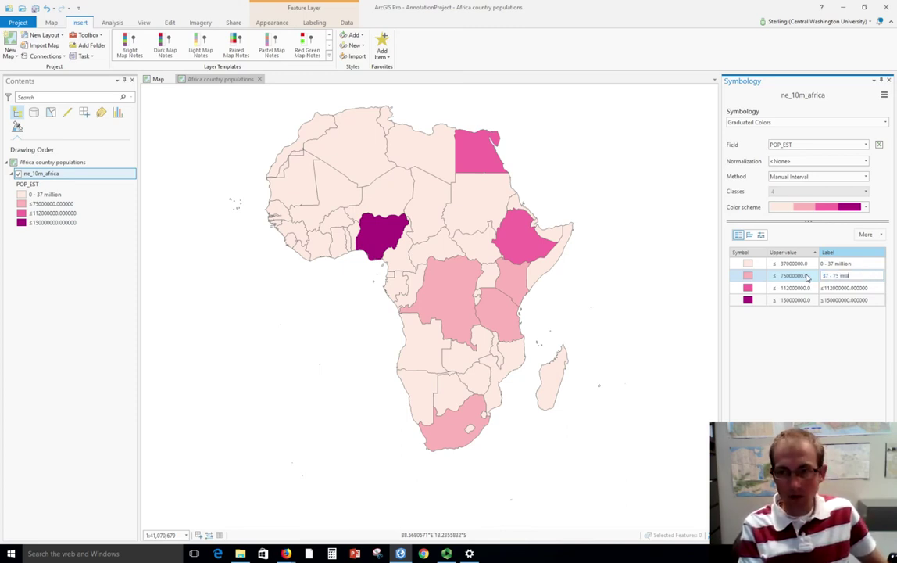
type("ion")
key("Tab")
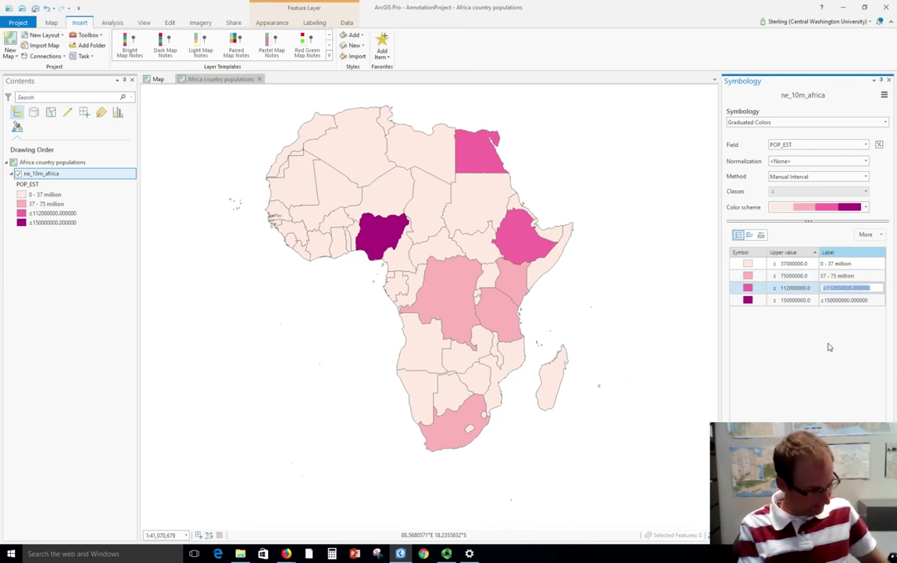
Step: Label the last two classes '75 to 112 million' and '112 million to 150 million'
type("75 to 112 mi")
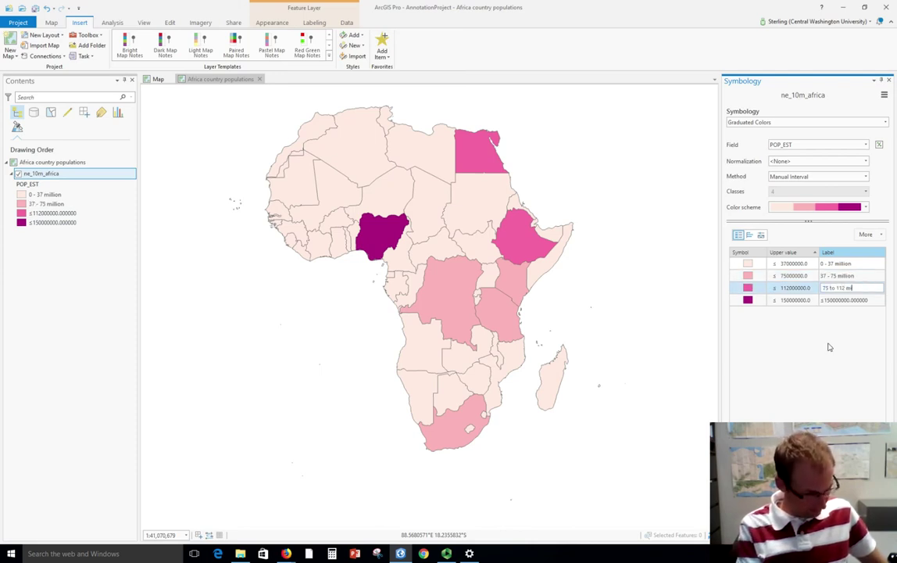
type("llion")
key("Tab")
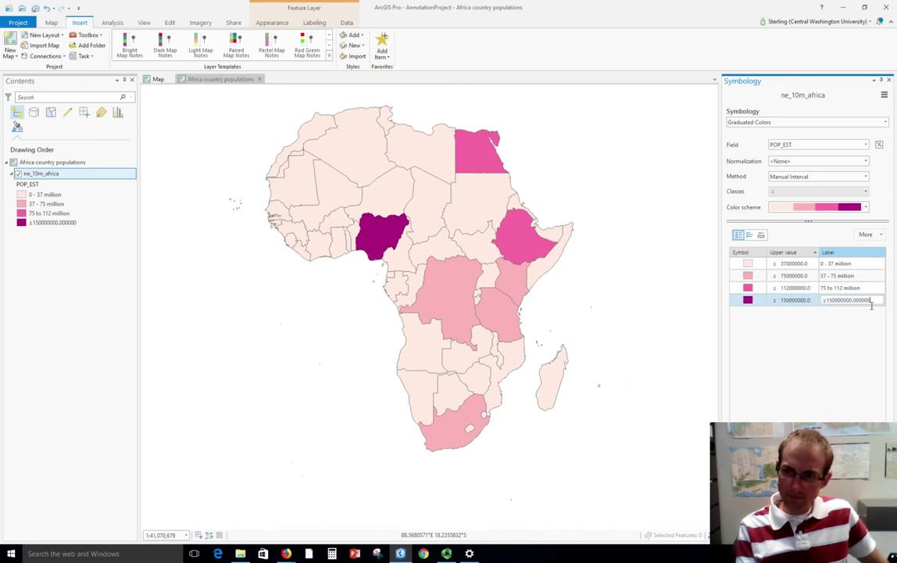
left_click_drag(870, 300, 823, 300)
type("112 millioi")
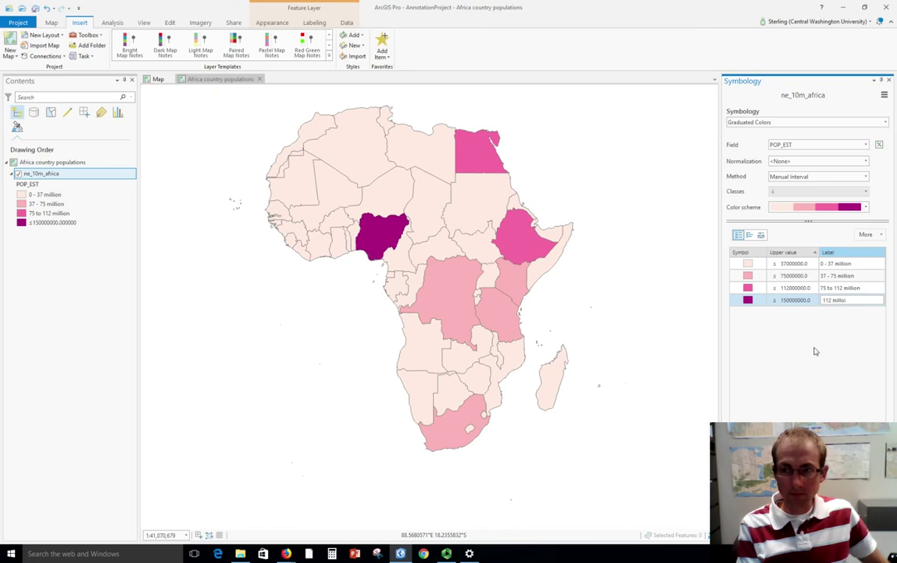
type("n")
key("BackSpace")
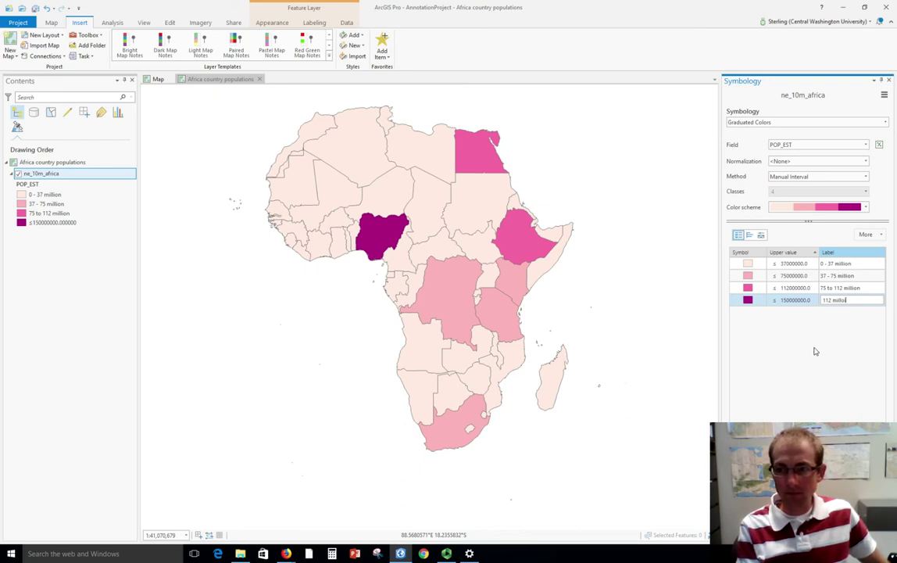
key("BackSpace")
type("ion")
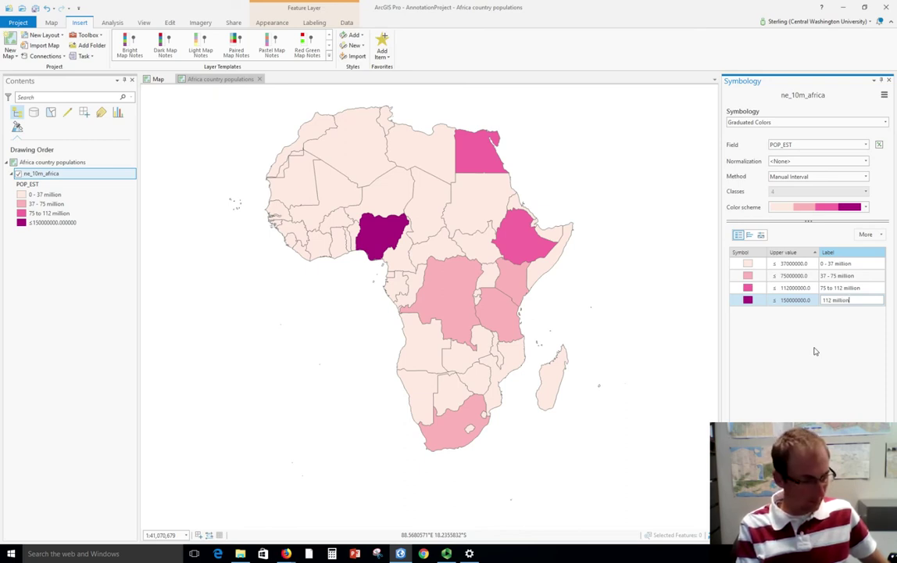
type(" to 150 million")
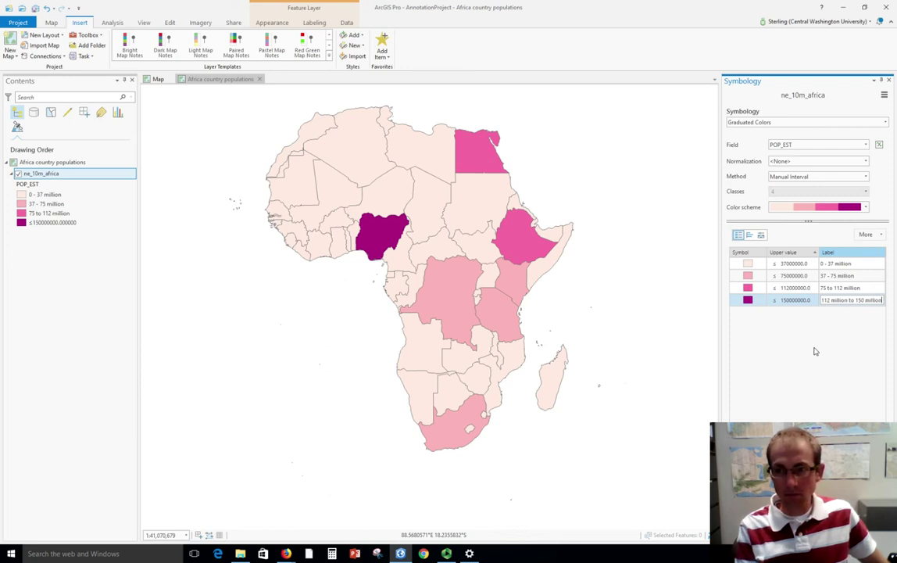
key("Return")
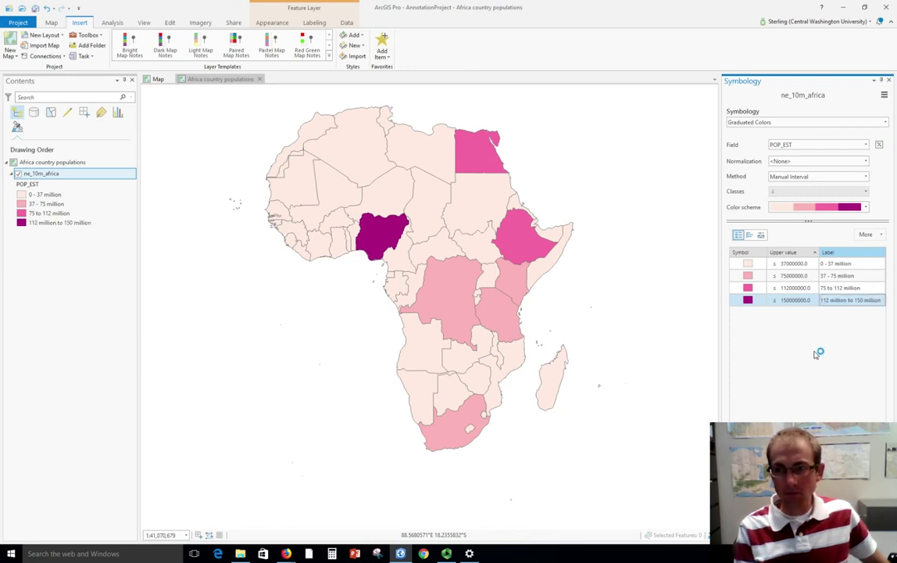
left_click(36, 39)
Step: Create a new Letter-size layout and insert a map frame of the Africa map
left_click(53, 84)
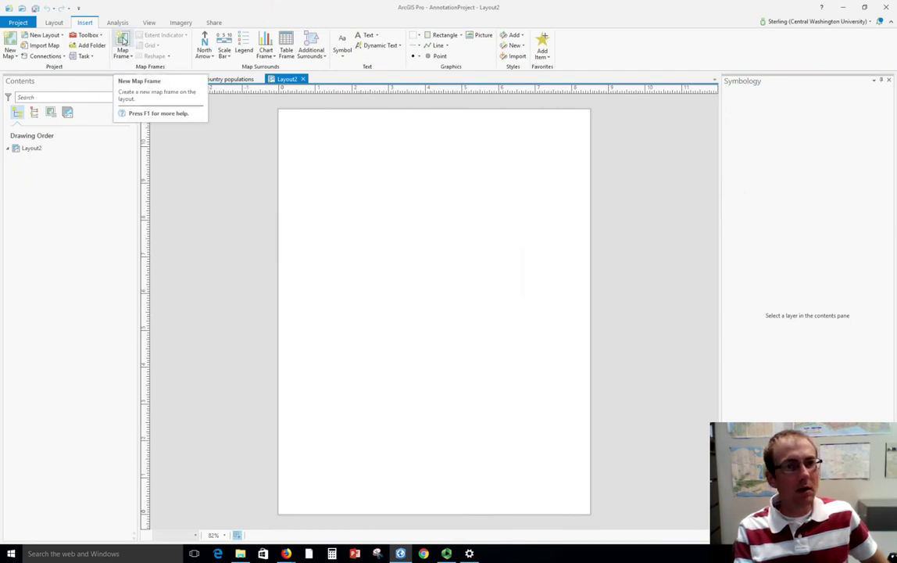
left_click(123, 40)
left_click(145, 98)
left_click(303, 140)
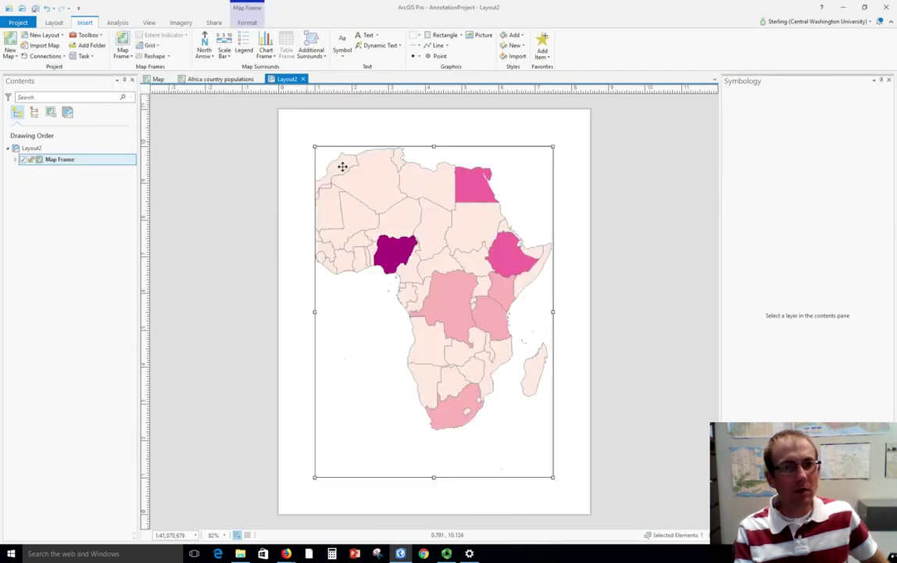
Step: Activate the map frame, zoom out and centre Africa inside it, then close activation
right_click(91, 168)
left_click(102, 170)
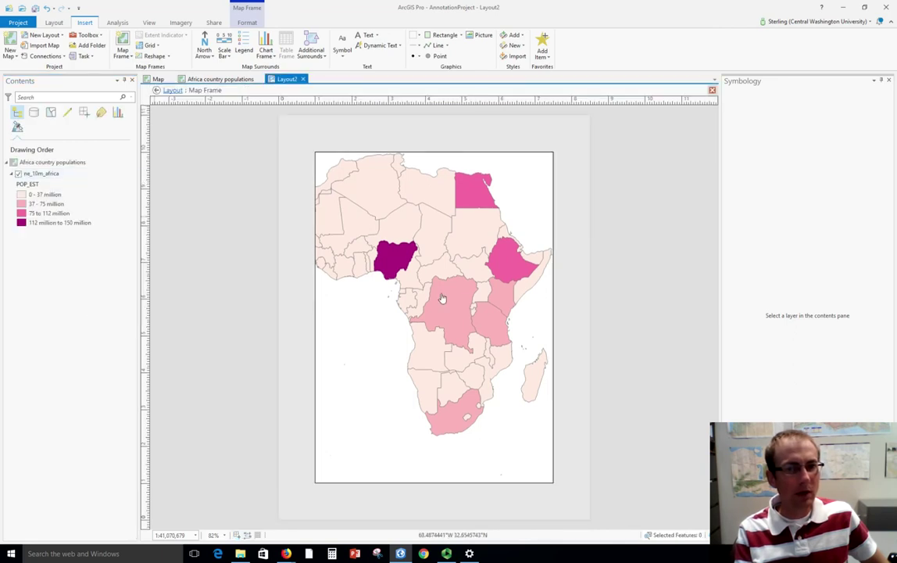
scroll(475, 300, "down", 1)
scroll(475, 301, "down", 1)
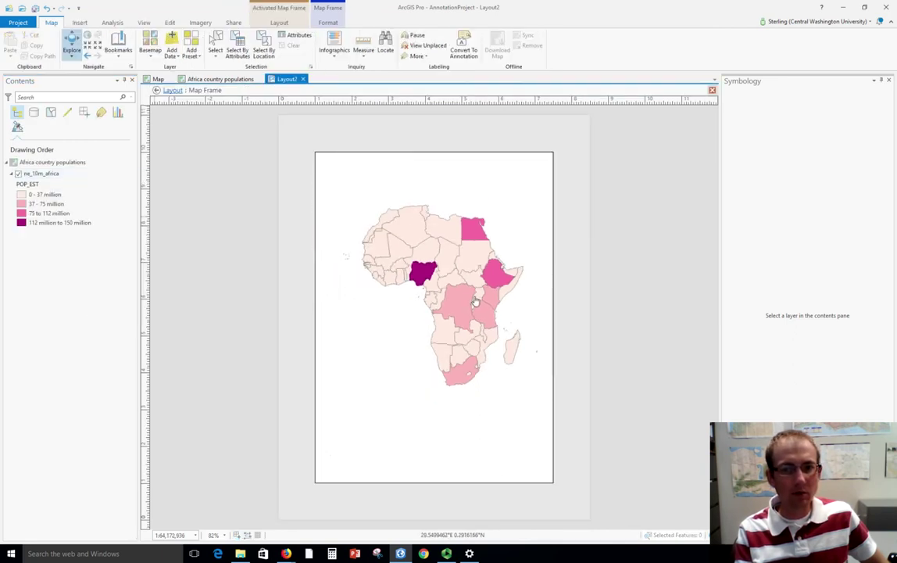
left_click_drag(475, 301, 457, 314)
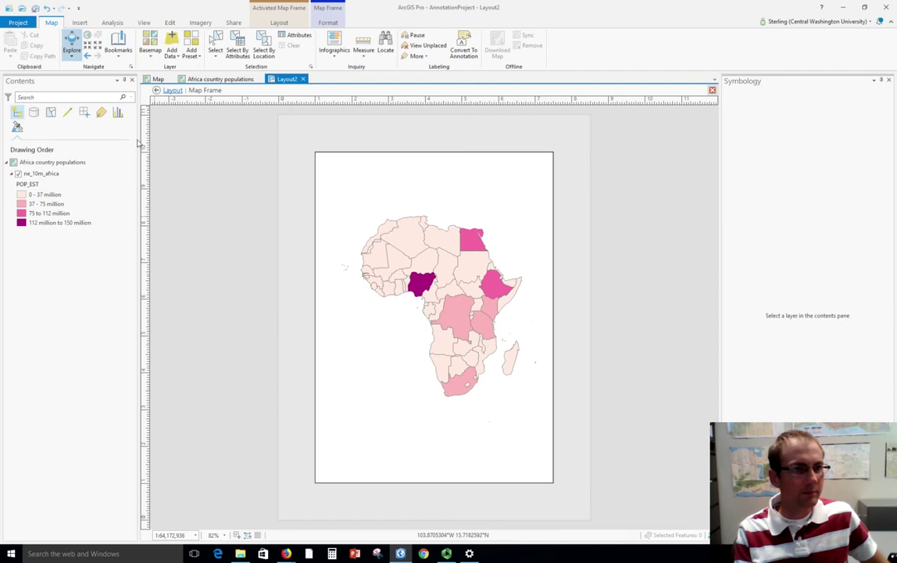
left_click(270, 24)
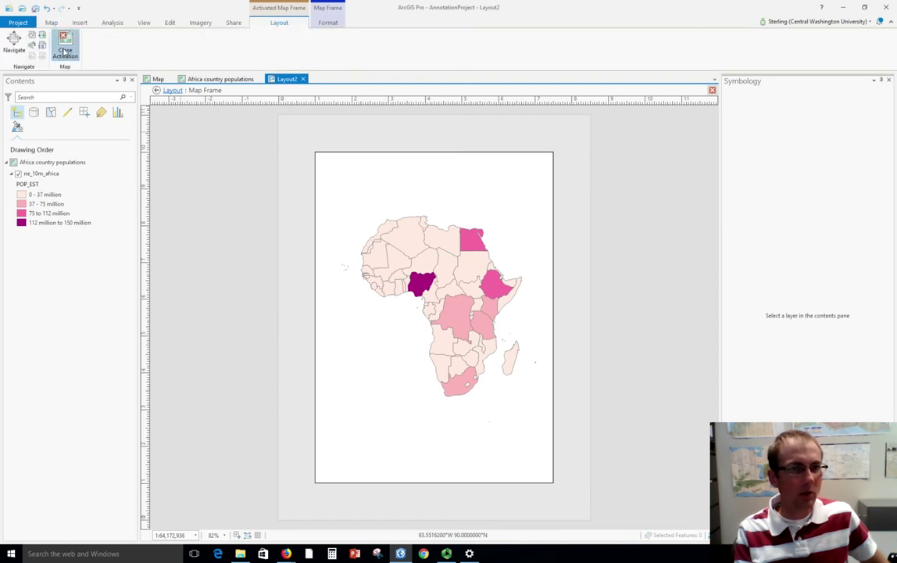
left_click(65, 51)
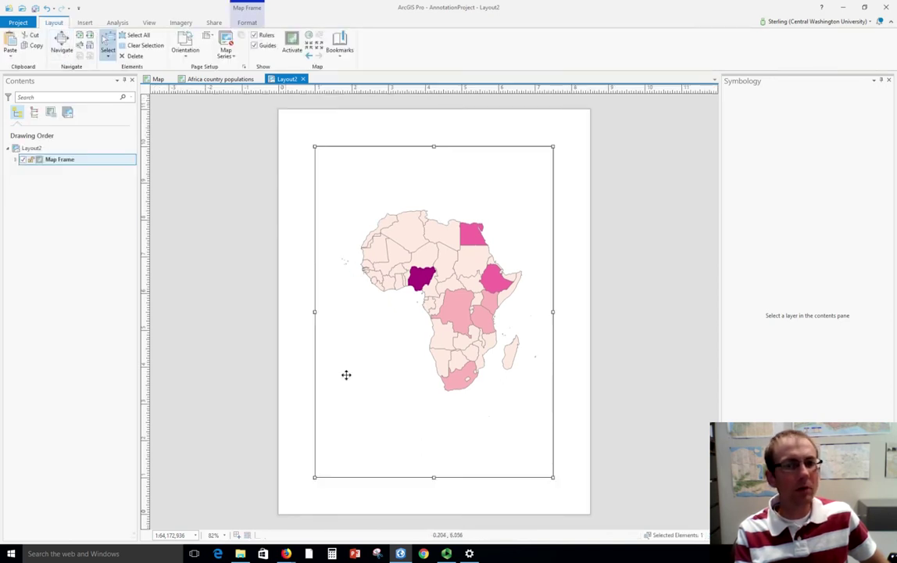
Step: Insert a legend and draw its box in the lower left of the map frame
left_click(86, 25)
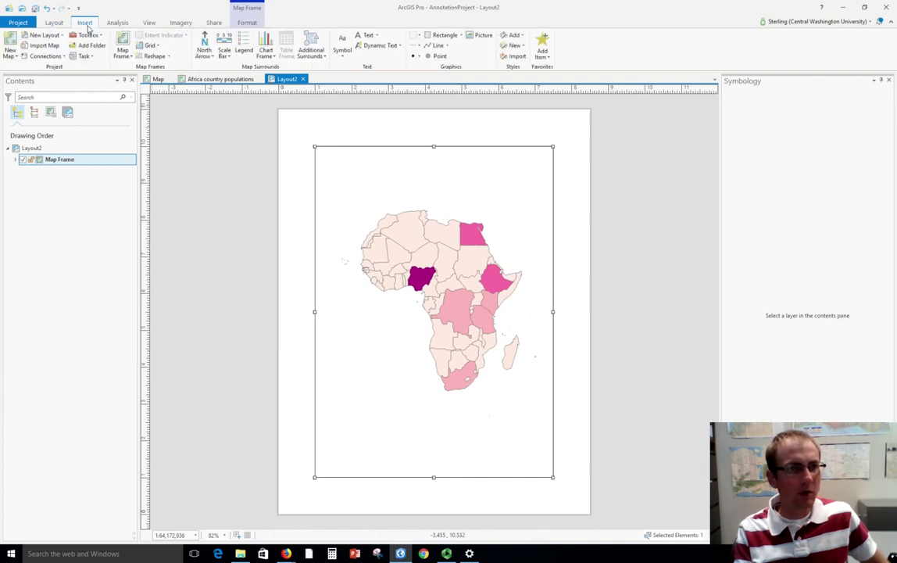
left_click(242, 52)
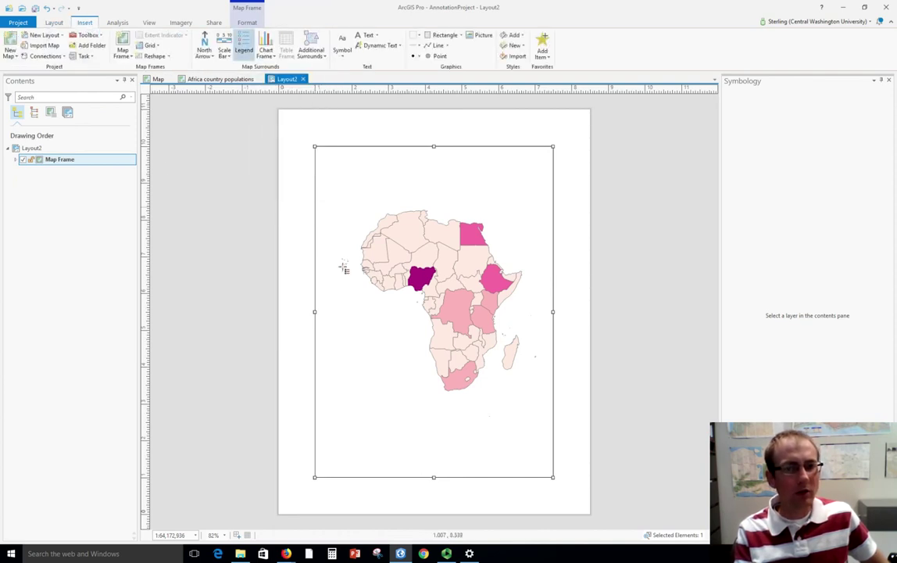
left_click_drag(325, 321, 415, 462)
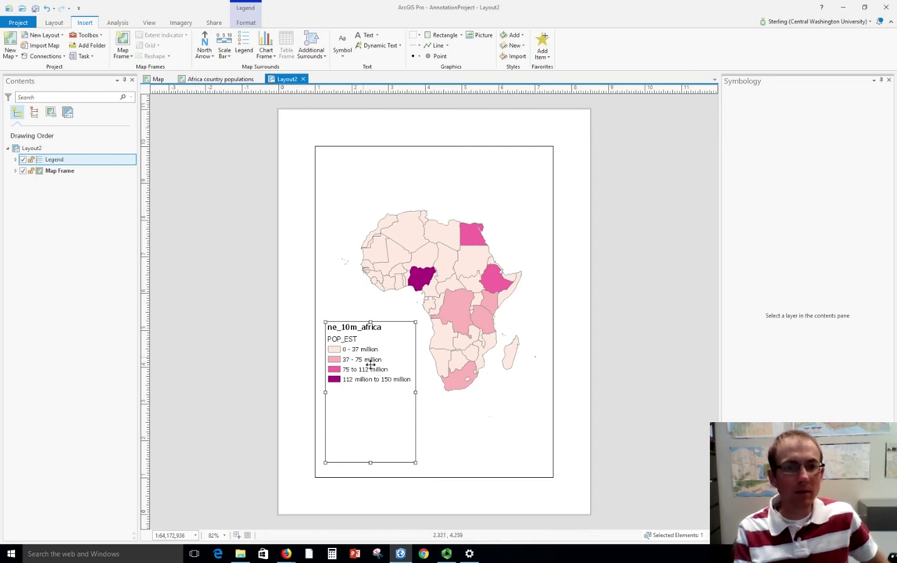
left_click(250, 23)
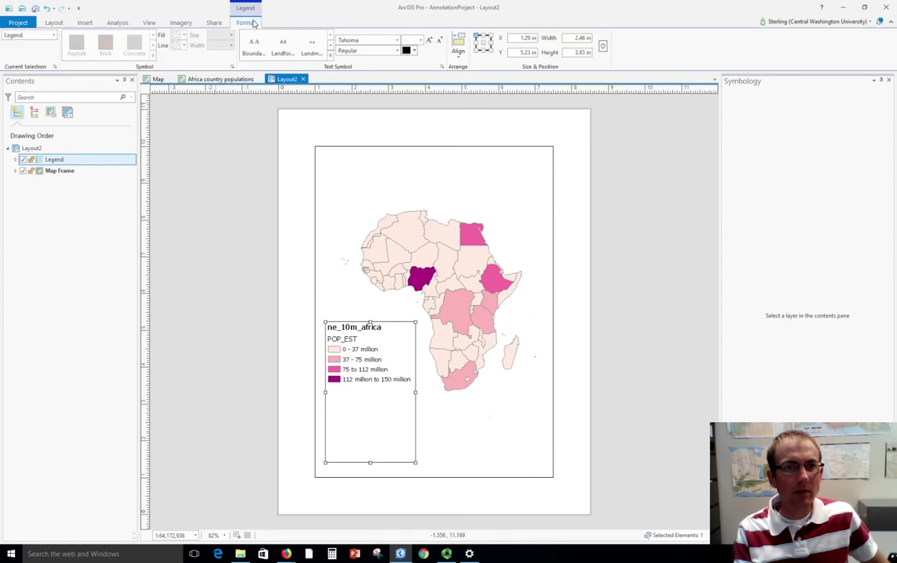
Step: Convert the legend to graphics and ungroup it into separate title, heading, label and patch elements
right_click(381, 344)
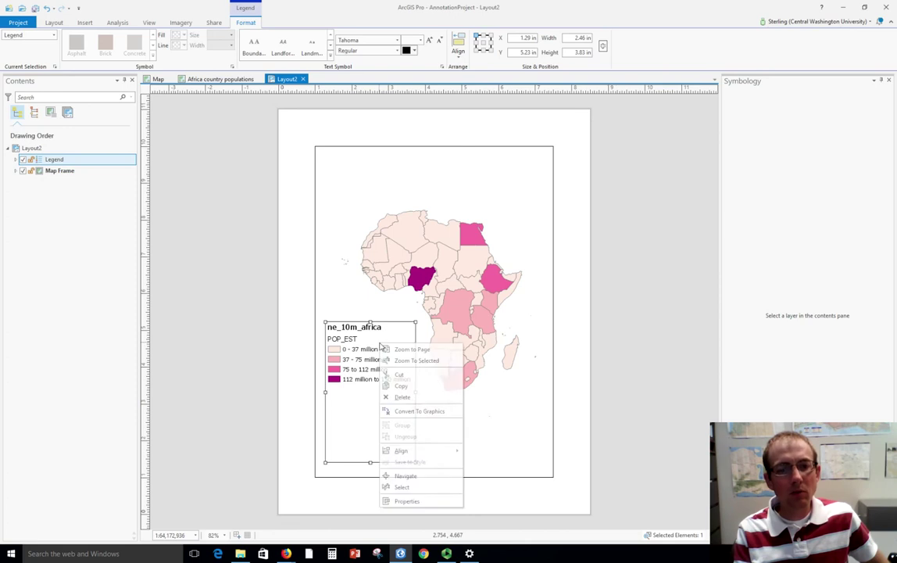
left_click(397, 411)
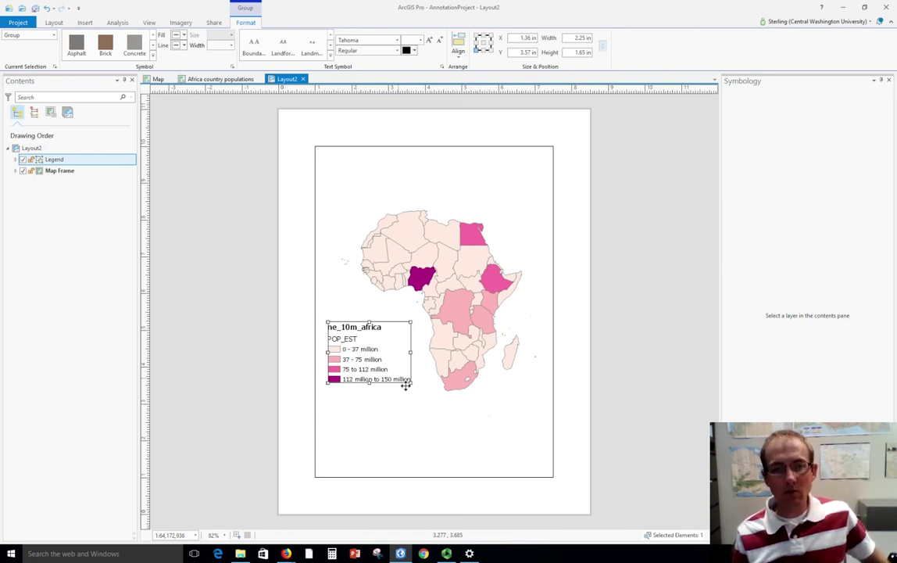
right_click(384, 351)
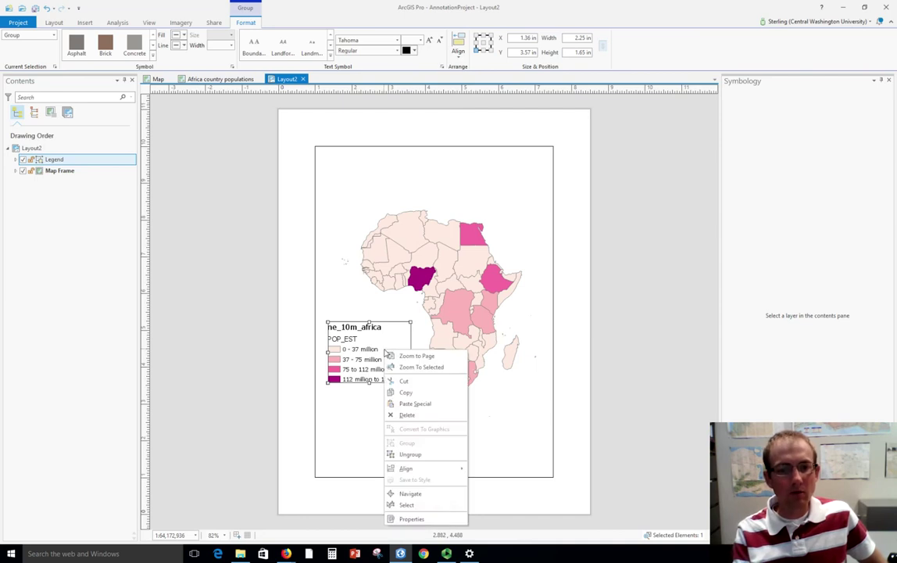
left_click(410, 455)
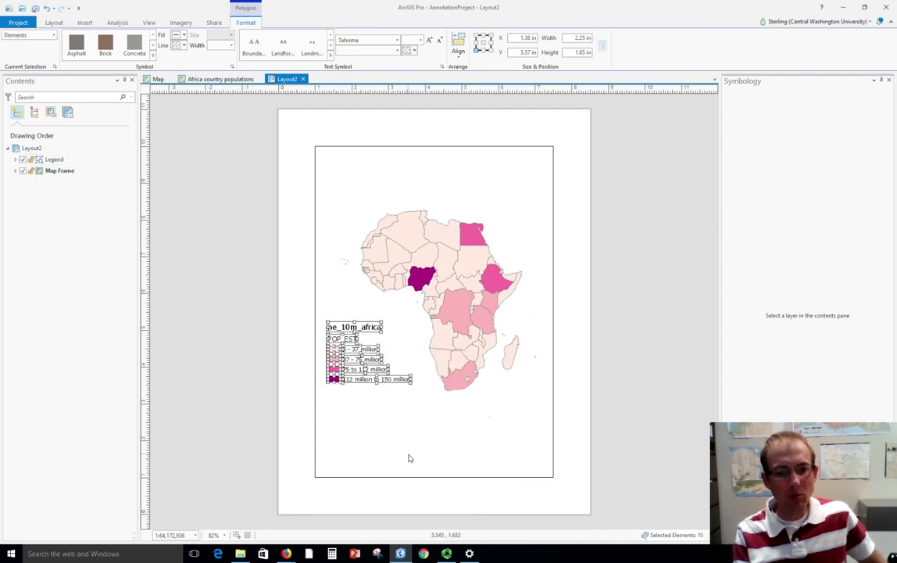
left_click(378, 407)
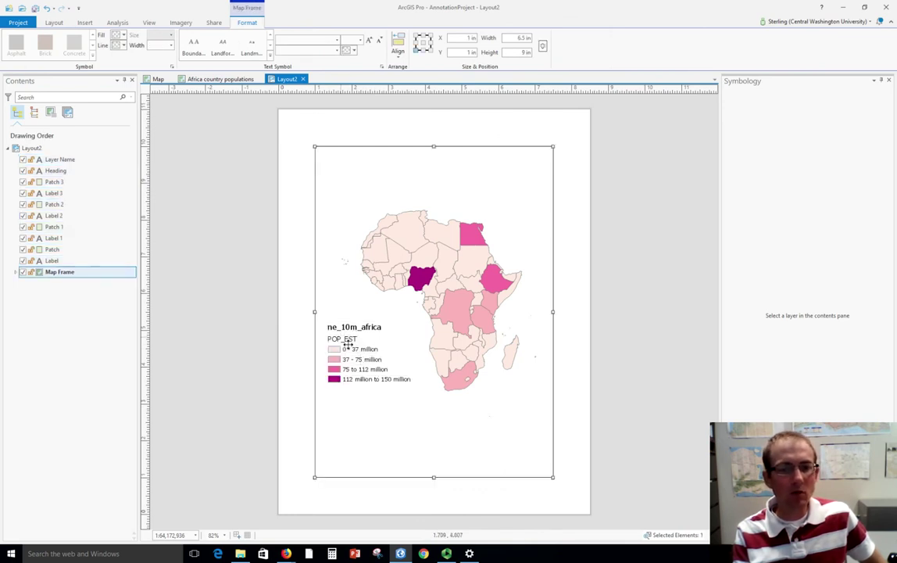
Step: Delete the POP_EST heading and change the legend title to 'Population in country'
left_click(345, 342)
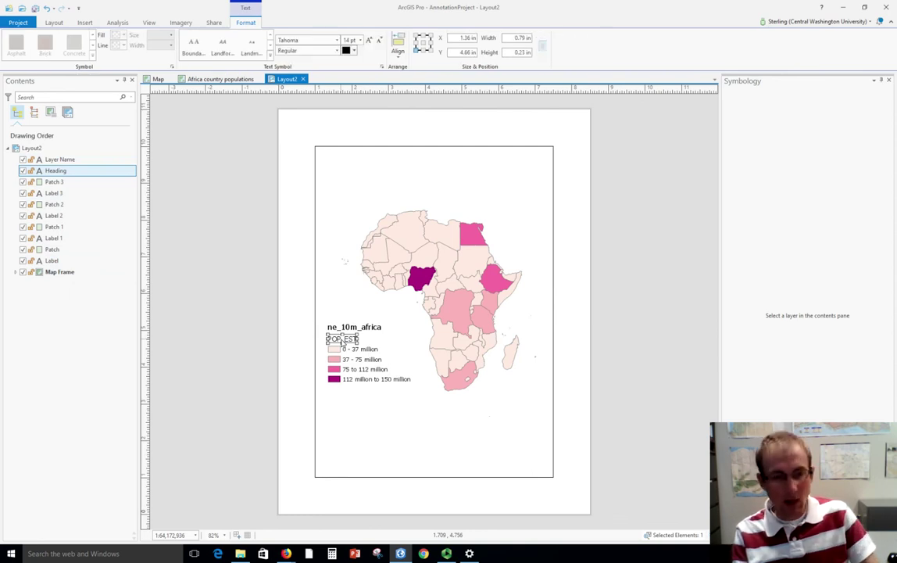
key("Delete")
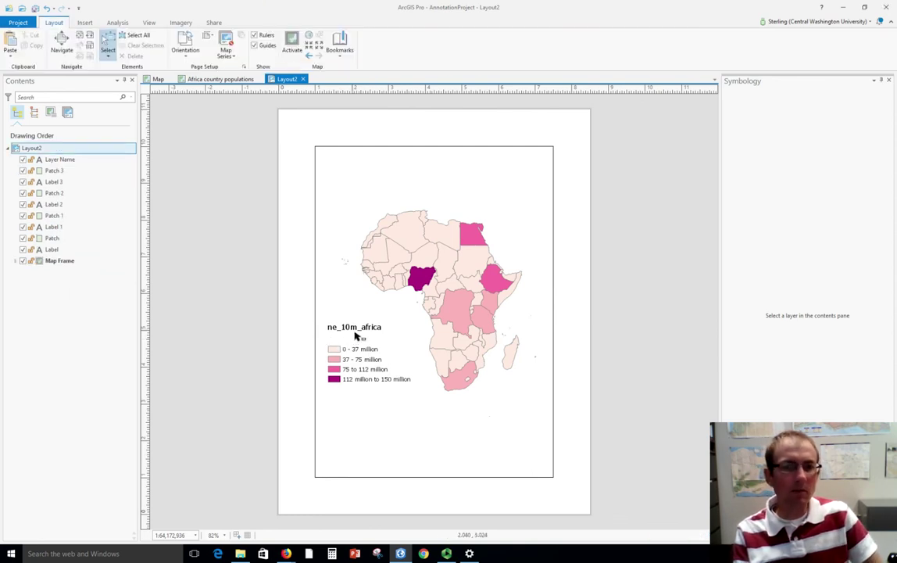
left_click(355, 328)
double_click(356, 329)
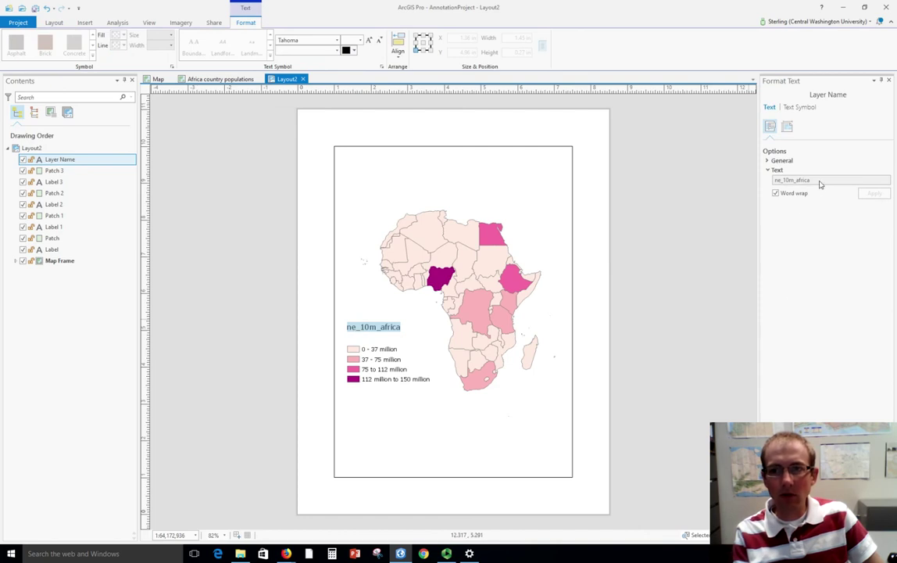
left_click_drag(820, 184, 750, 188)
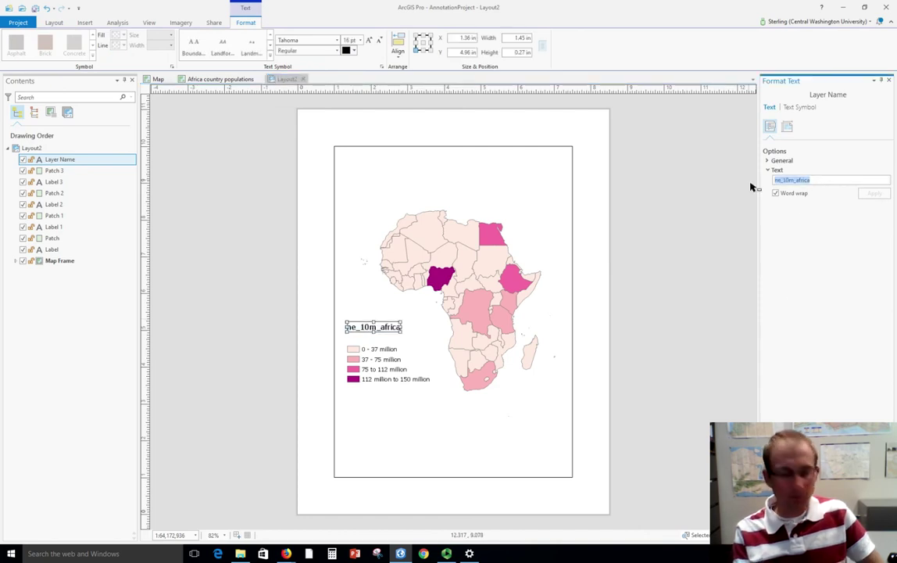
type("Population in country")
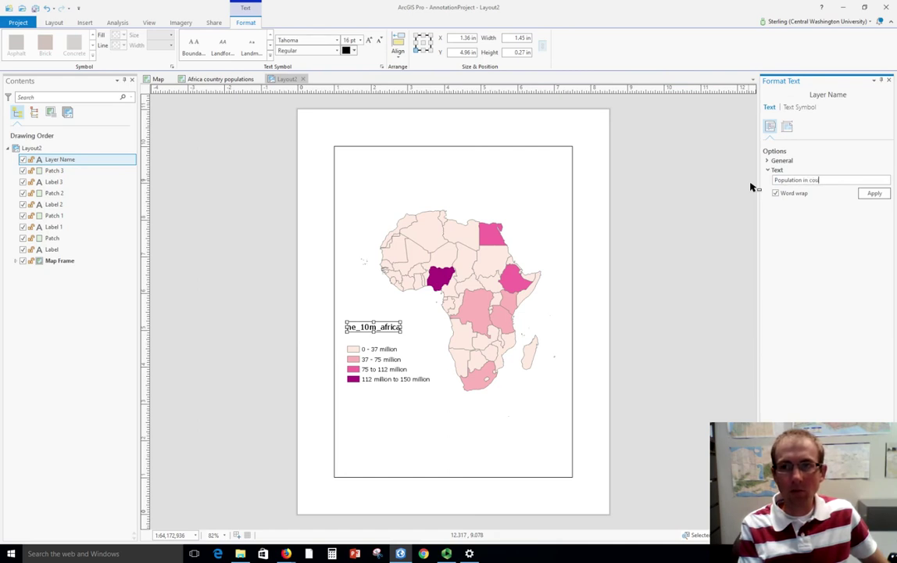
left_click(874, 193)
left_click_drag(407, 328, 408, 338)
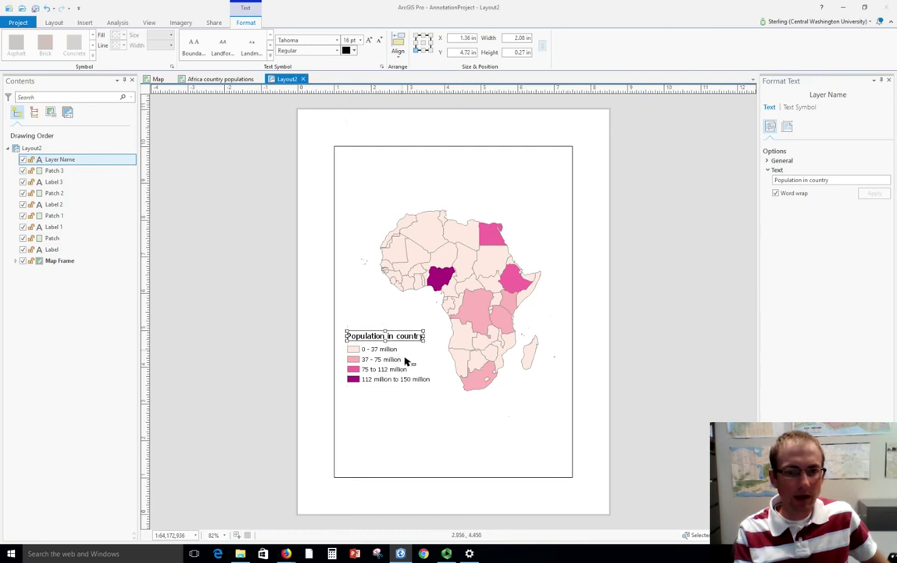
left_click(425, 393)
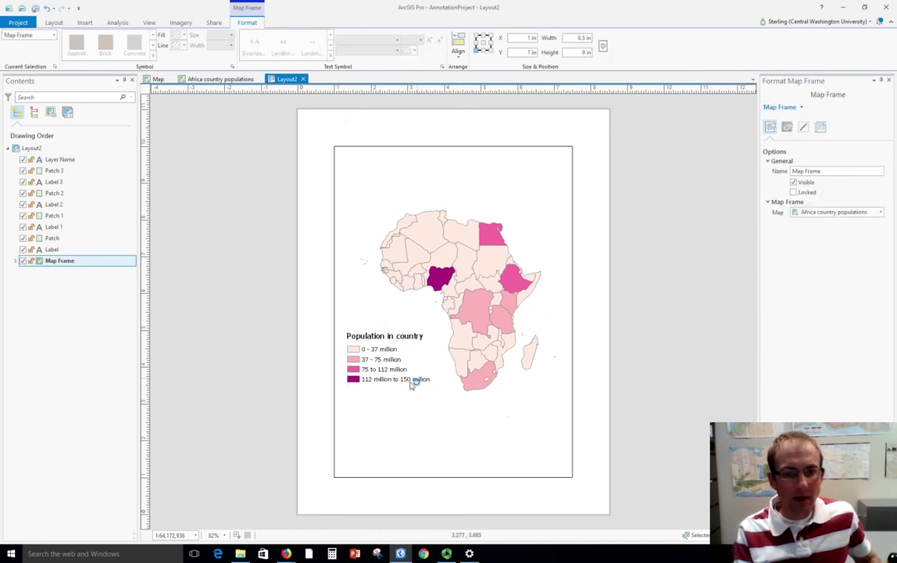
Step: Move the 75 to 112 million and 112 to 150 million labels and patches to the lower right
left_click(400, 379)
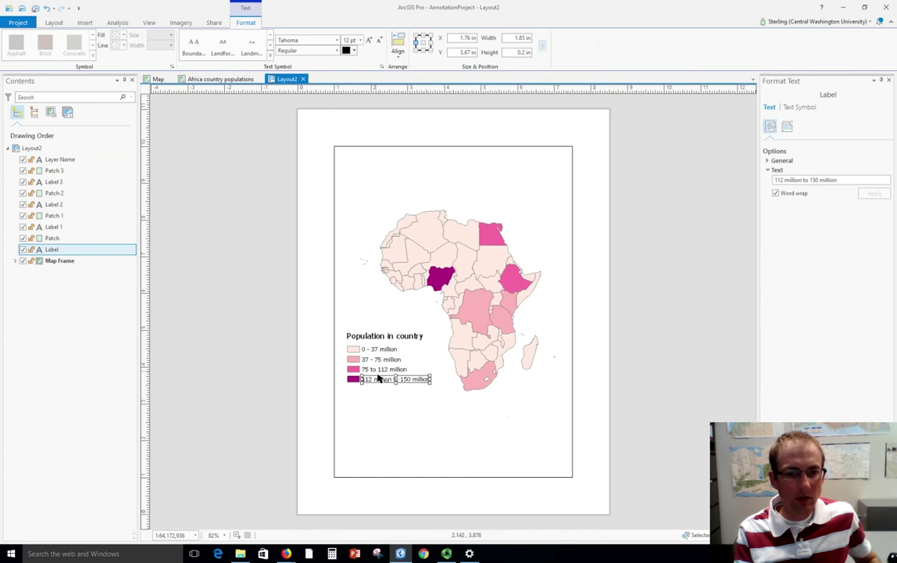
left_click(383, 368, "shift")
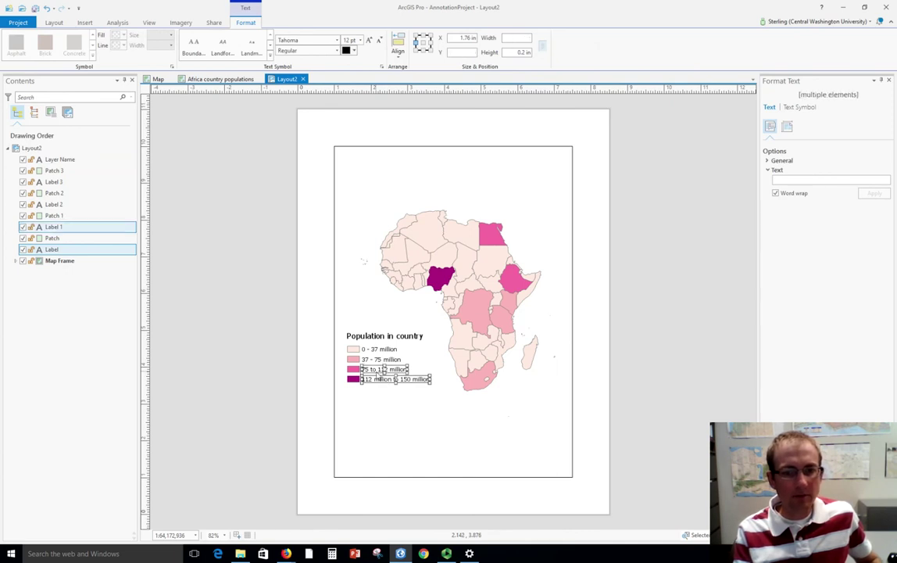
left_click(353, 369, "shift")
left_click(356, 381, "shift")
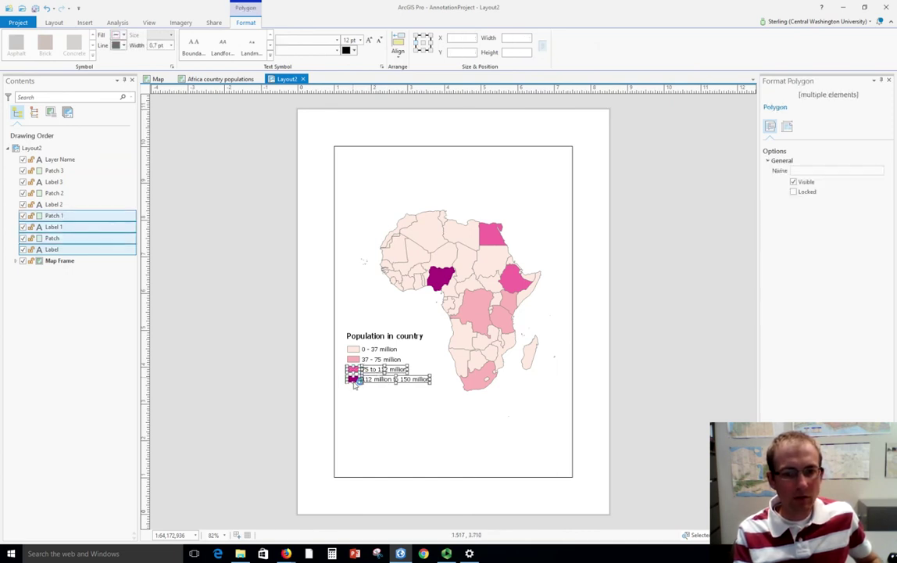
left_click_drag(356, 381, 477, 444)
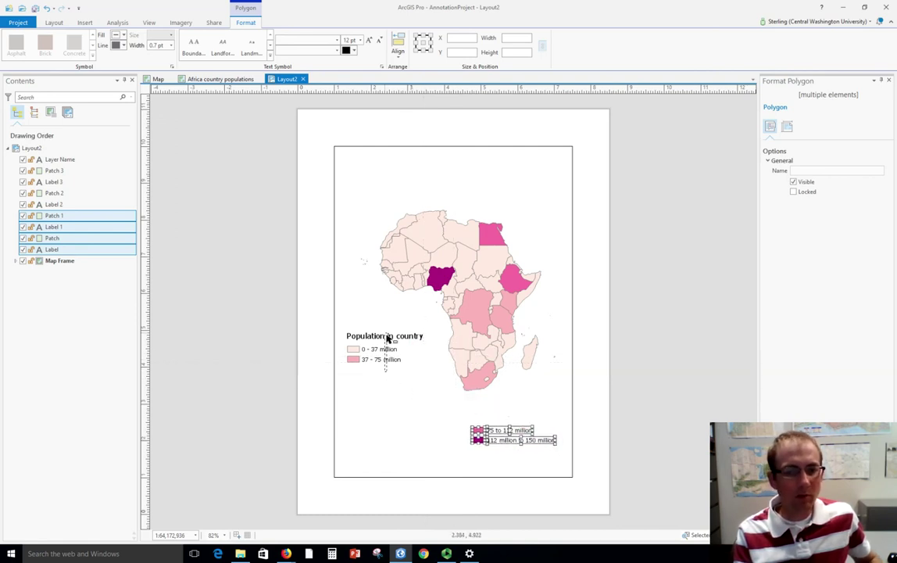
Step: Move the title and the 0 - 37 and 37 - 75 million classes beside them as a second column
left_click_drag(344, 297, 386, 342)
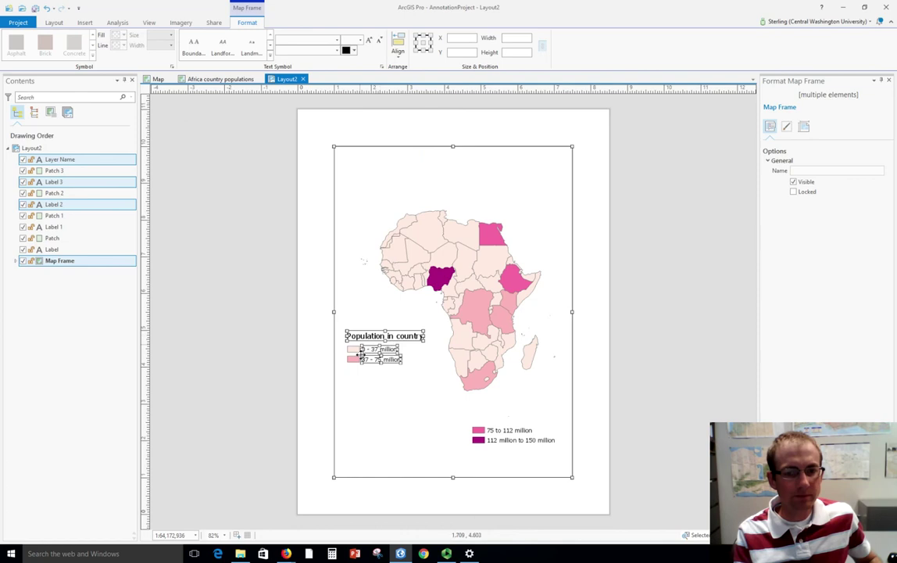
left_click(353, 349, "shift")
left_click(354, 360, "shift")
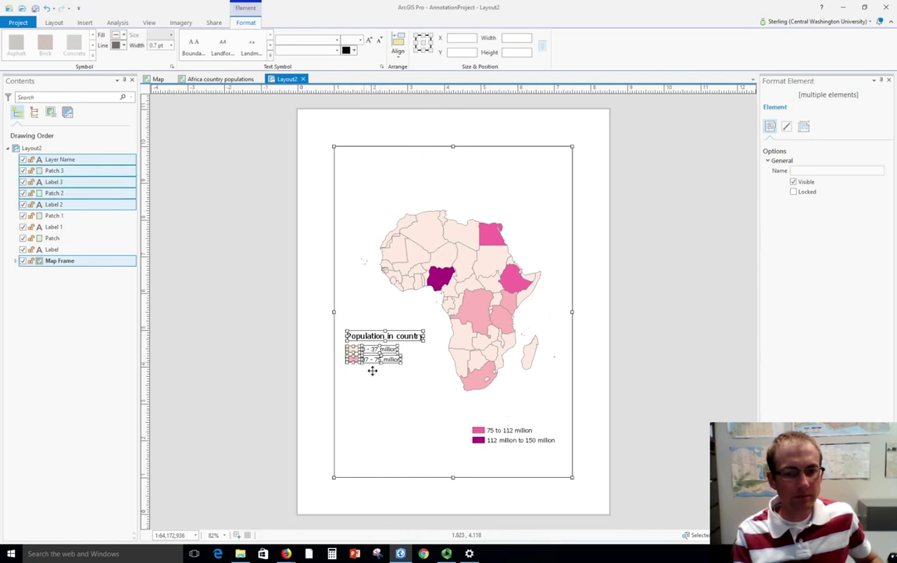
mouse_move(375, 375)
left_mouse_down()
mouse_move(382, 417)
mouse_move(372, 375)
left_mouse_up()
left_click(326, 366)
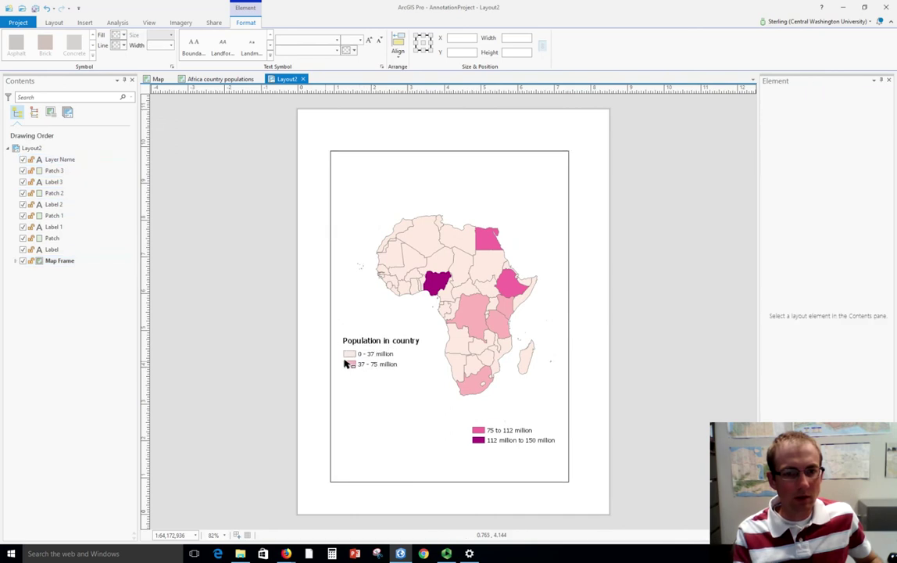
left_click(374, 345)
left_click(372, 354, "shift")
left_click(349, 354, "shift")
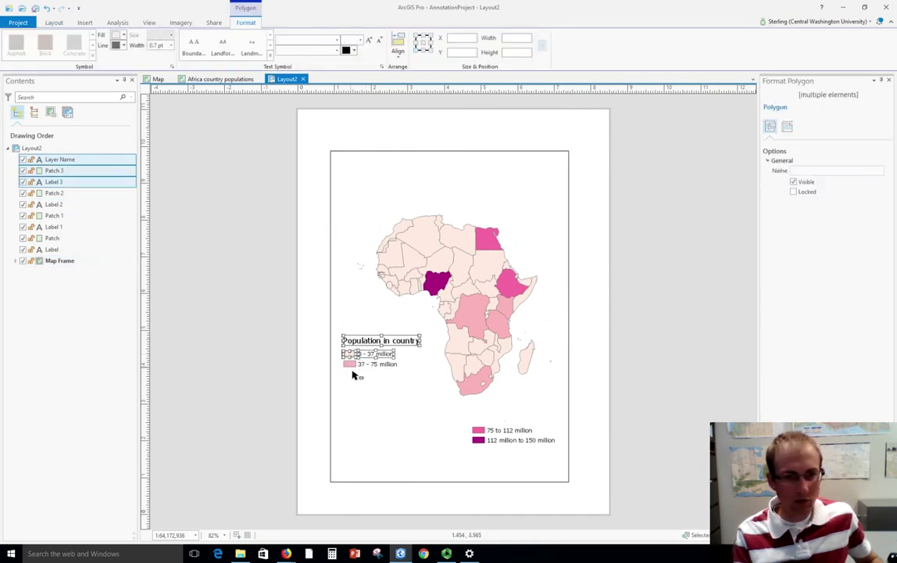
left_click(352, 365, "shift")
left_click(373, 366, "shift")
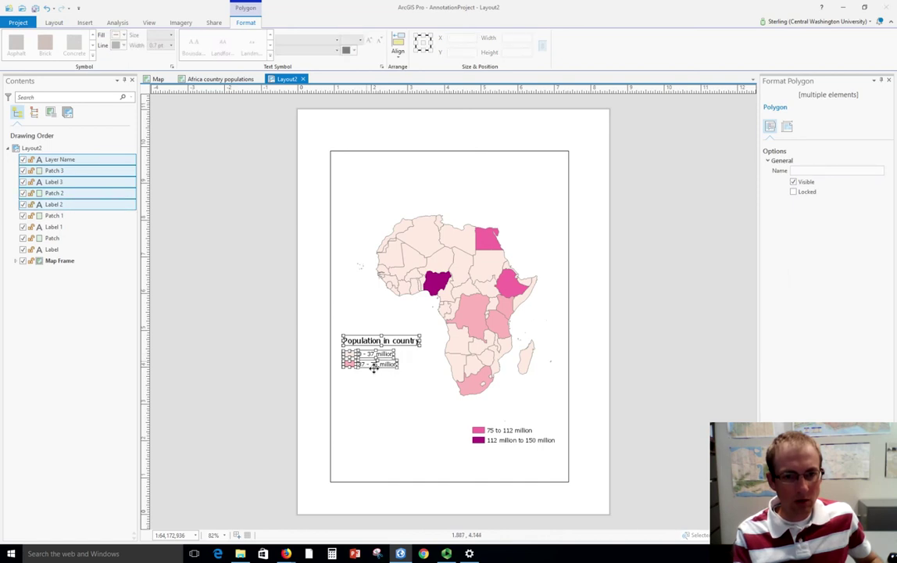
left_click_drag(374, 367, 395, 443)
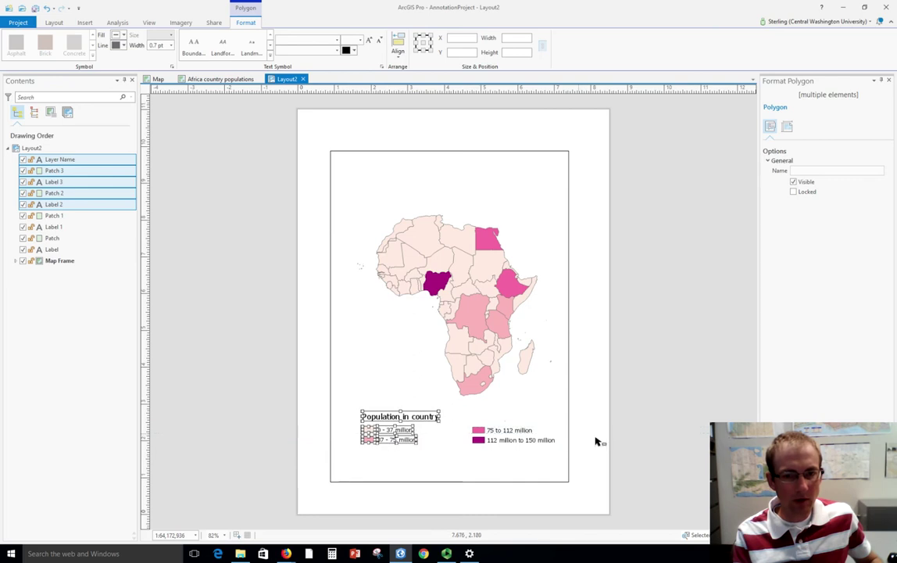
left_click(649, 433)
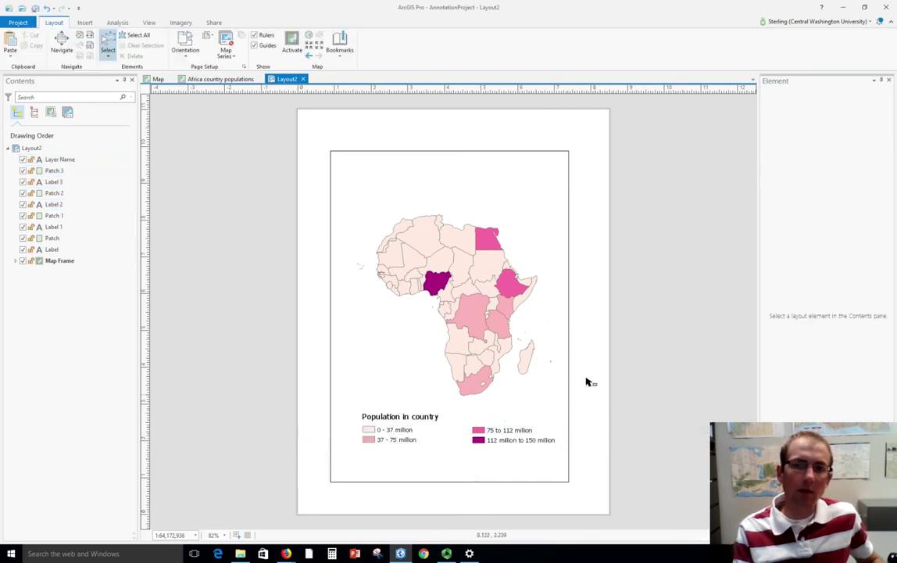